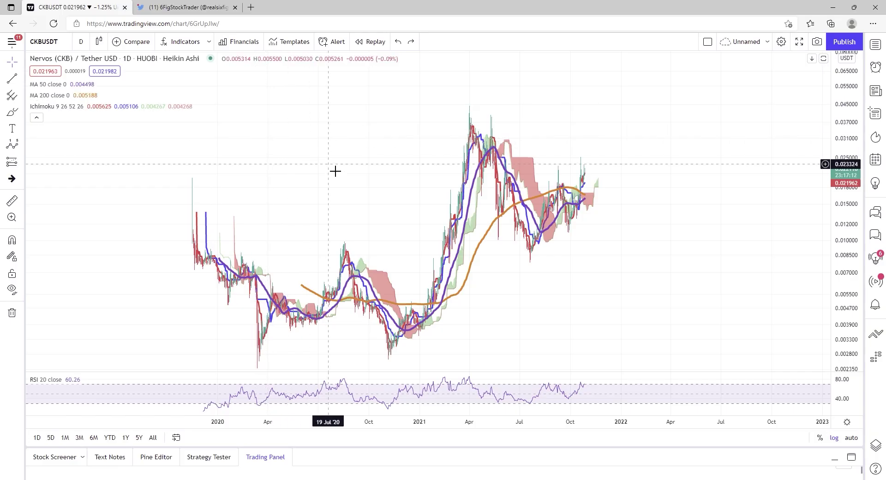
Step: Switch to the Twitter profile page and look through its recent tweets
{"action": "scroll", "coordinate": [368, 174], "scroll_direction": "up", "scroll_amount": 8}
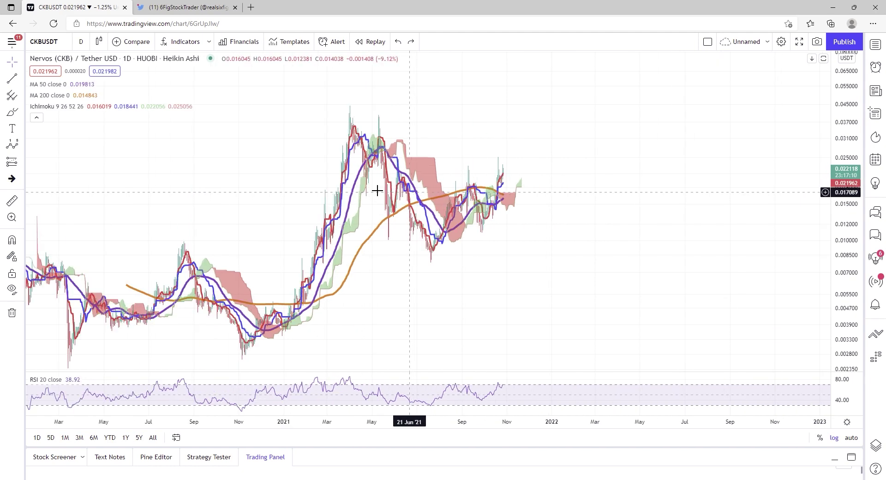
{"action": "left_click_drag", "start_coordinate": [164, 259], "coordinate": [484, 266]}
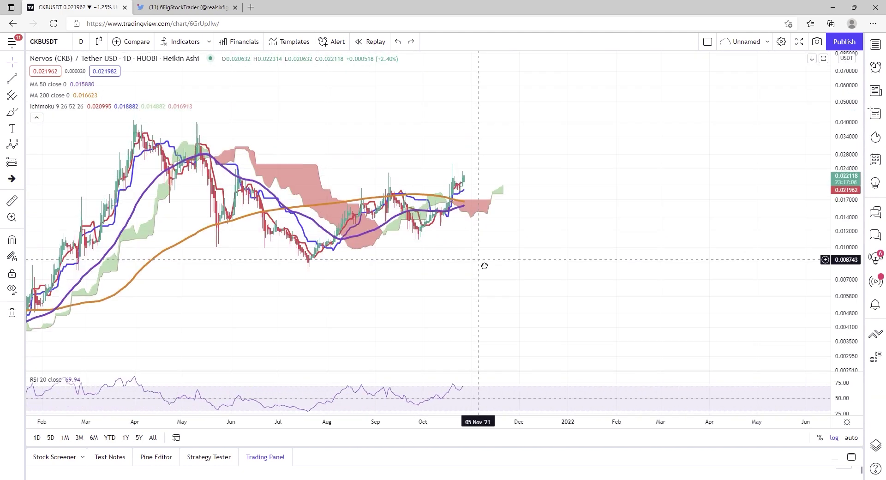
{"action": "left_click", "coordinate": [193, 8]}
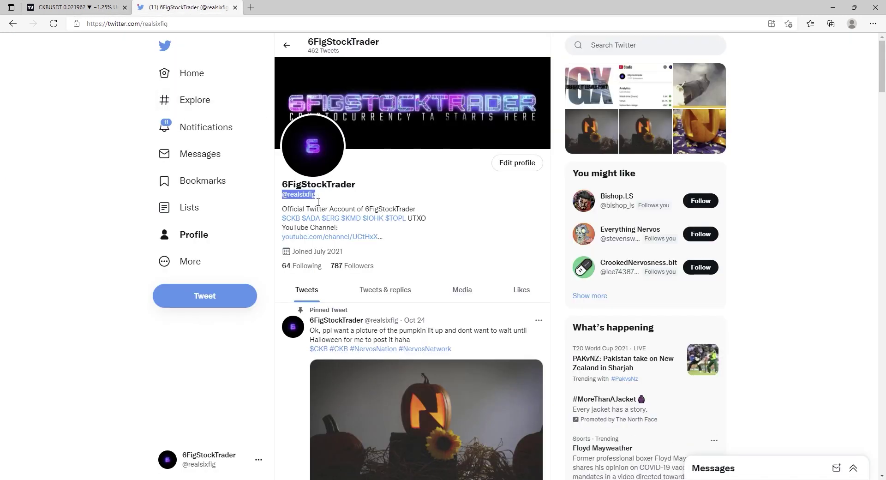
{"action": "scroll", "coordinate": [438, 279], "scroll_direction": "down", "scroll_amount": 10}
{"action": "scroll", "coordinate": [330, 212], "scroll_direction": "down", "scroll_amount": 1}
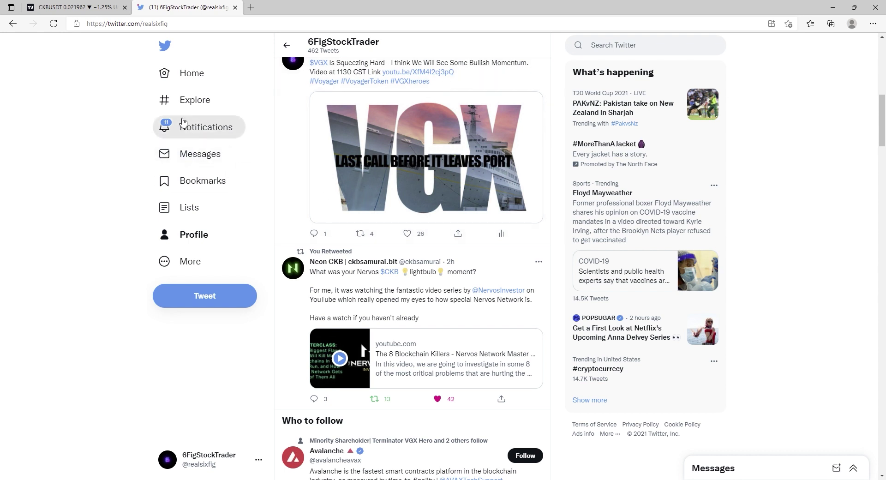
Step: Return to the CKBUSDT chart in TradingView, change its interval to 1 hour and fit the price scale to the visible candles
{"action": "left_click", "coordinate": [77, 7]}
{"action": "scroll", "coordinate": [370, 337], "scroll_direction": "down", "scroll_amount": 5}
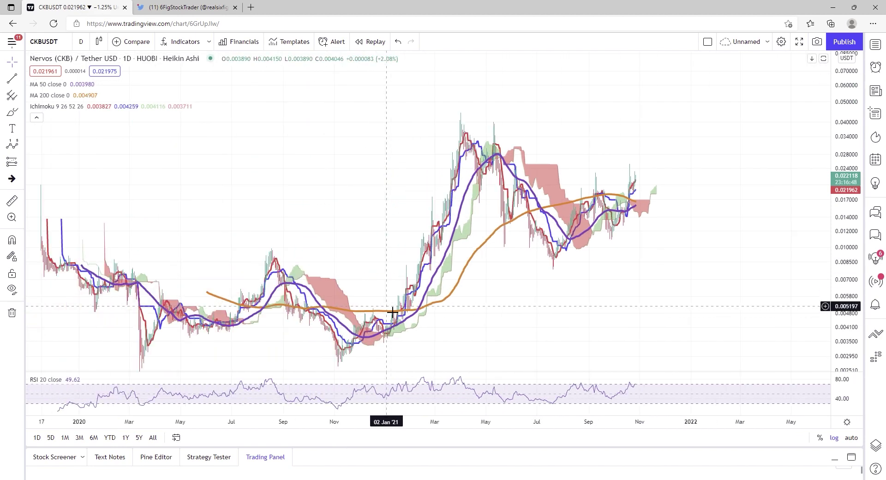
{"action": "scroll", "coordinate": [474, 293], "scroll_direction": "up", "scroll_amount": 4}
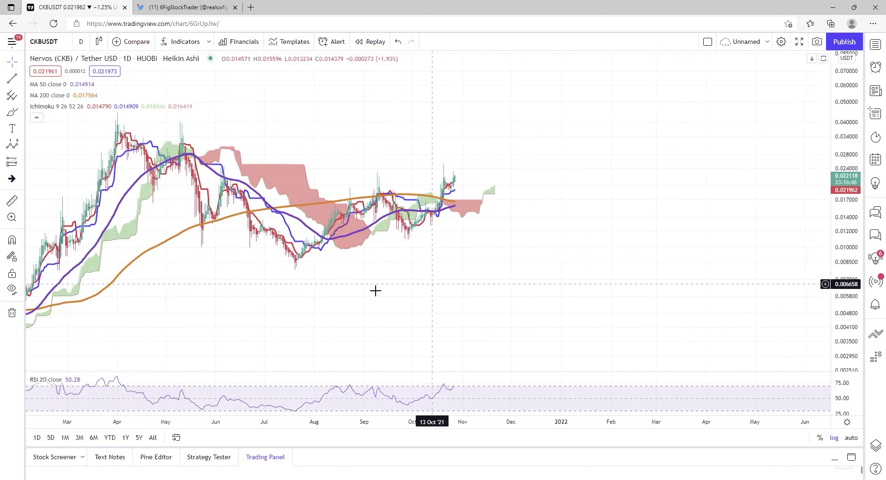
{"action": "scroll", "coordinate": [328, 287], "scroll_direction": "up", "scroll_amount": 3}
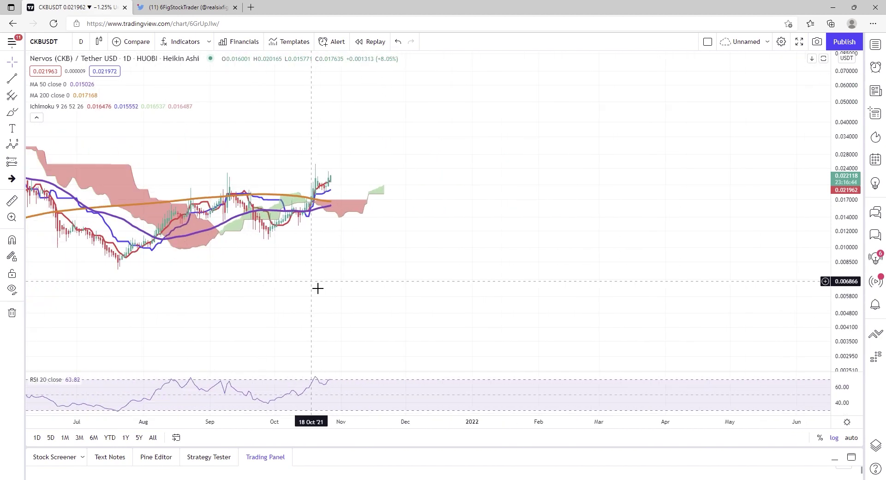
{"action": "scroll", "coordinate": [317, 288], "scroll_direction": "up", "scroll_amount": 2}
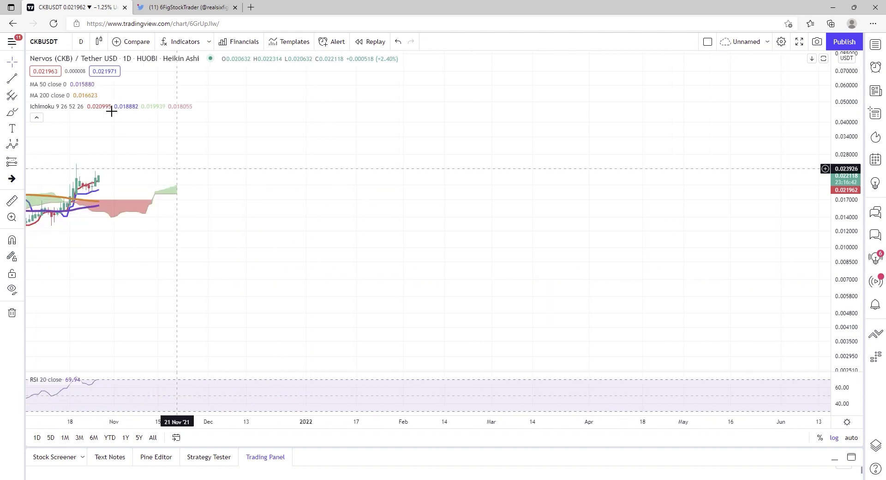
{"action": "left_click", "coordinate": [81, 42]}
{"action": "left_click", "coordinate": [116, 223]}
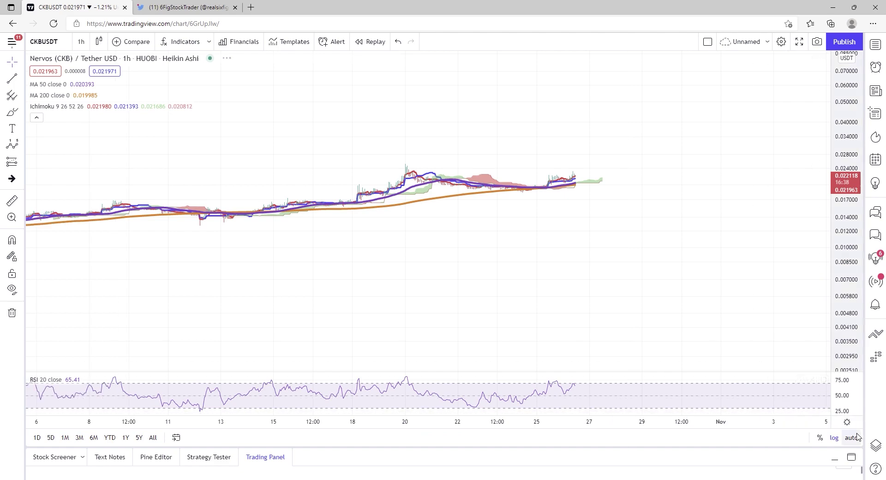
{"action": "scroll", "coordinate": [568, 199], "scroll_direction": "down", "scroll_amount": 4}
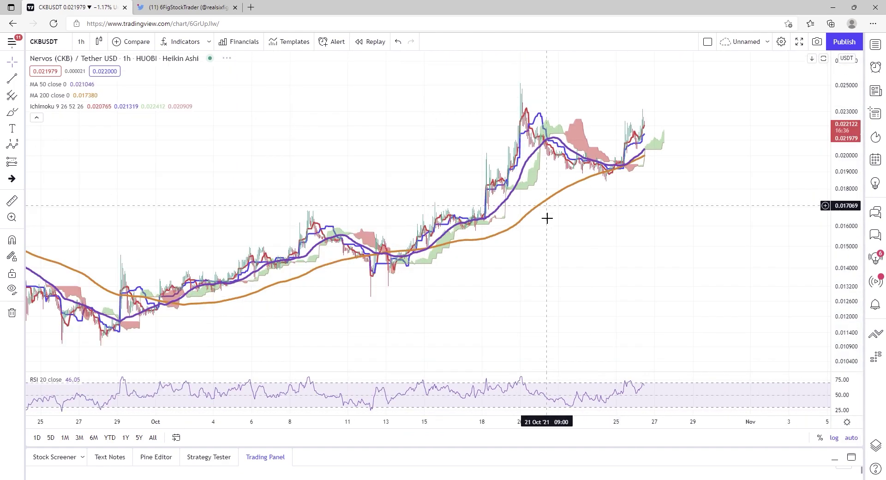
{"action": "scroll", "coordinate": [524, 198], "scroll_direction": "up", "scroll_amount": 2}
{"action": "scroll", "coordinate": [525, 197], "scroll_direction": "up", "scroll_amount": 5}
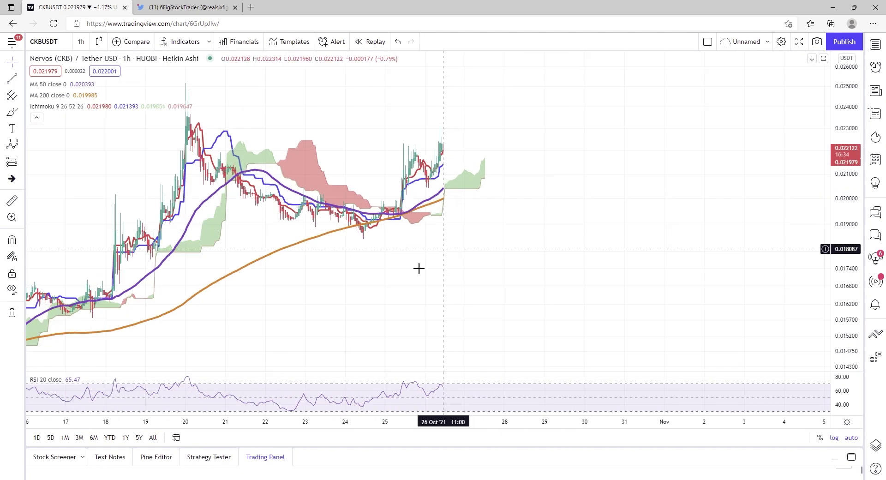
Step: Sketch a freehand cup-and-handle curve over the price action from 20 to 26 October and delete it
{"action": "left_click", "coordinate": [12, 113]}
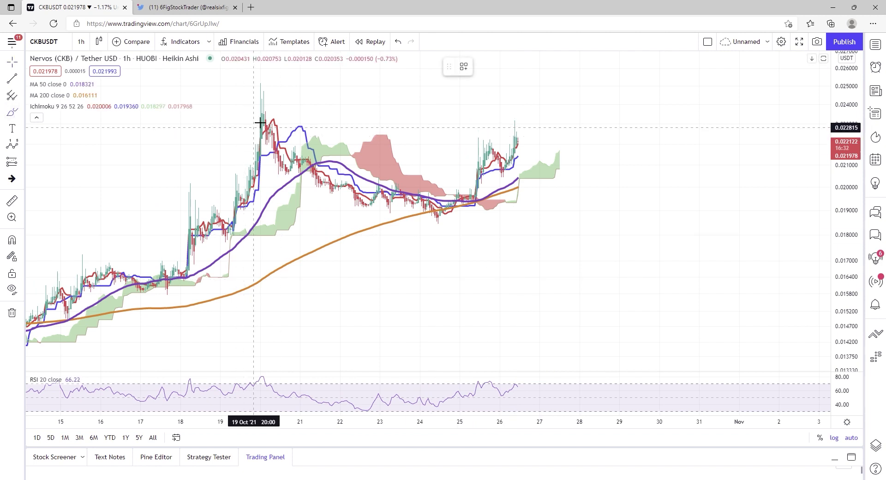
{"action": "mouse_move", "coordinate": [257, 106]}
{"action": "left_mouse_down"}
{"action": "mouse_move", "coordinate": [283, 154]}
{"action": "mouse_move", "coordinate": [336, 187]}
{"action": "mouse_move", "coordinate": [456, 212]}
{"action": "mouse_move", "coordinate": [482, 166]}
{"action": "mouse_move", "coordinate": [496, 154]}
{"action": "mouse_move", "coordinate": [512, 170]}
{"action": "mouse_move", "coordinate": [526, 145]}
{"action": "left_mouse_up"}
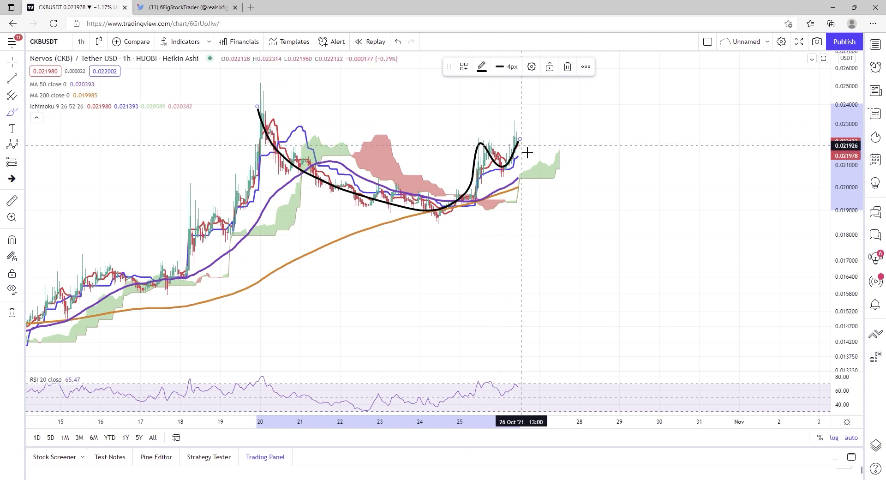
{"action": "key", "text": "Delete"}
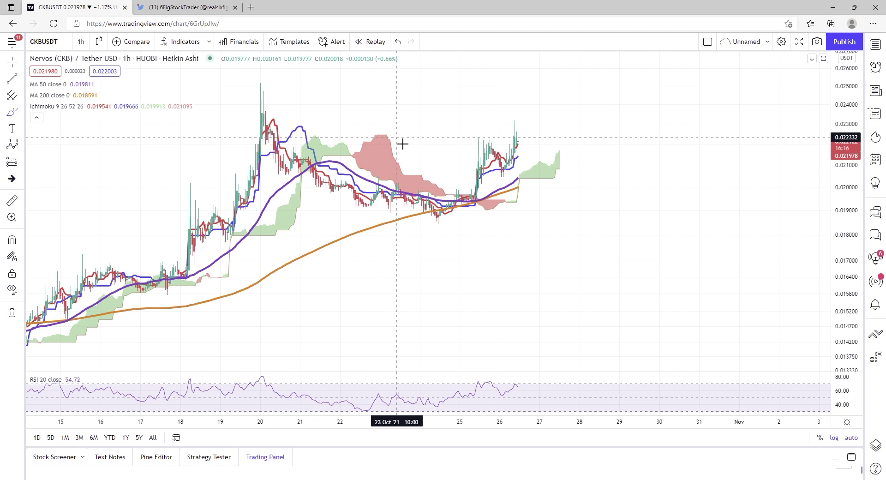
Step: Draw a horizontal line across the chart at about 0.022355, along the recent highs
{"action": "left_click", "coordinate": [22, 83]}
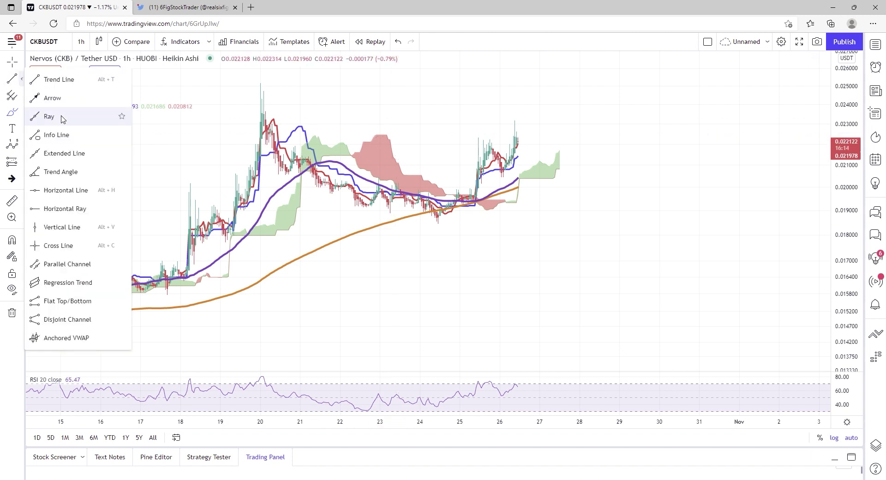
{"action": "left_click", "coordinate": [60, 192]}
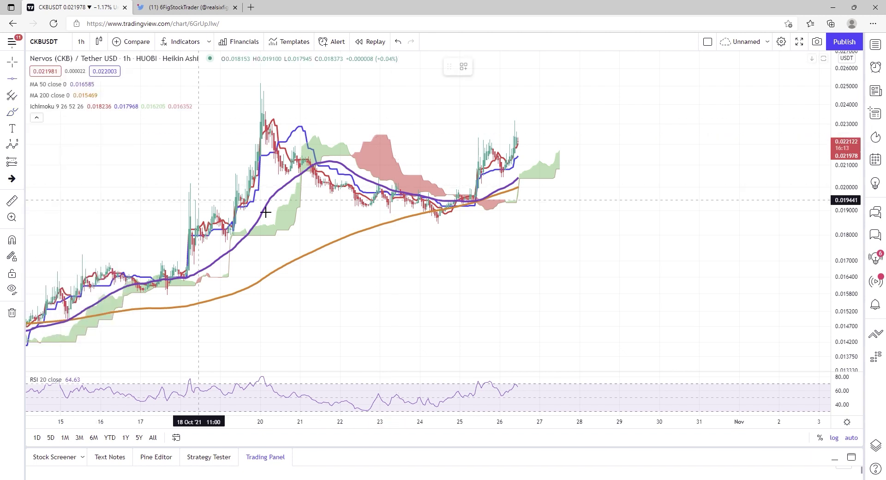
{"action": "left_click", "coordinate": [397, 144]}
{"action": "left_click_drag", "start_coordinate": [396, 143], "coordinate": [366, 166]}
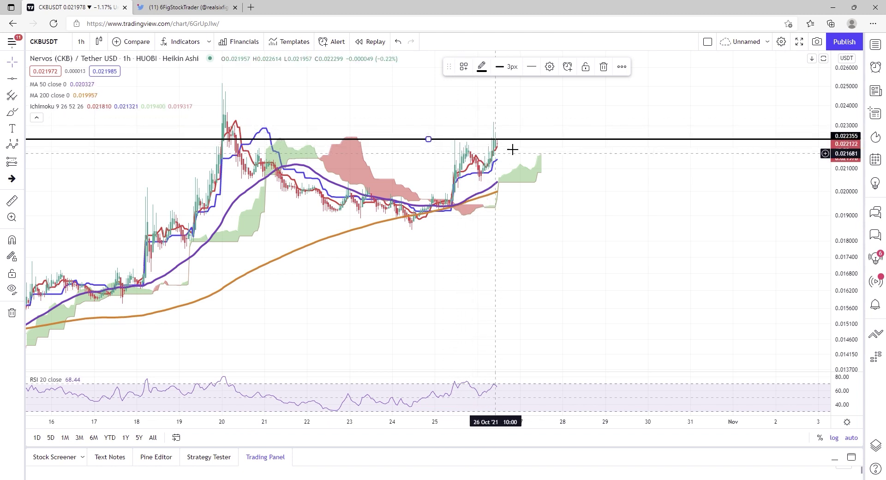
Step: Examine the hourly candles, moving averages and projected Ichimoku cloud below the horizontal line
{"action": "scroll", "coordinate": [337, 222], "scroll_direction": "up", "scroll_amount": 3}
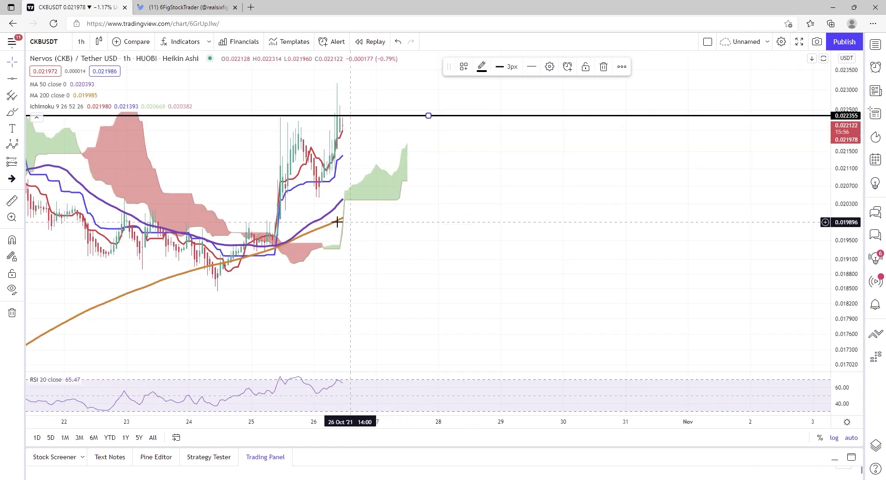
{"action": "scroll", "coordinate": [321, 213], "scroll_direction": "down", "scroll_amount": 2}
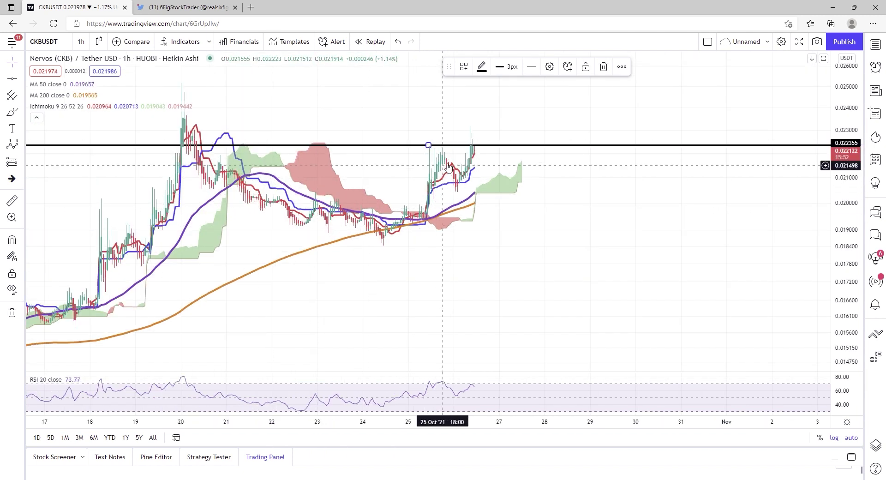
{"action": "scroll", "coordinate": [395, 247], "scroll_direction": "up", "scroll_amount": 2}
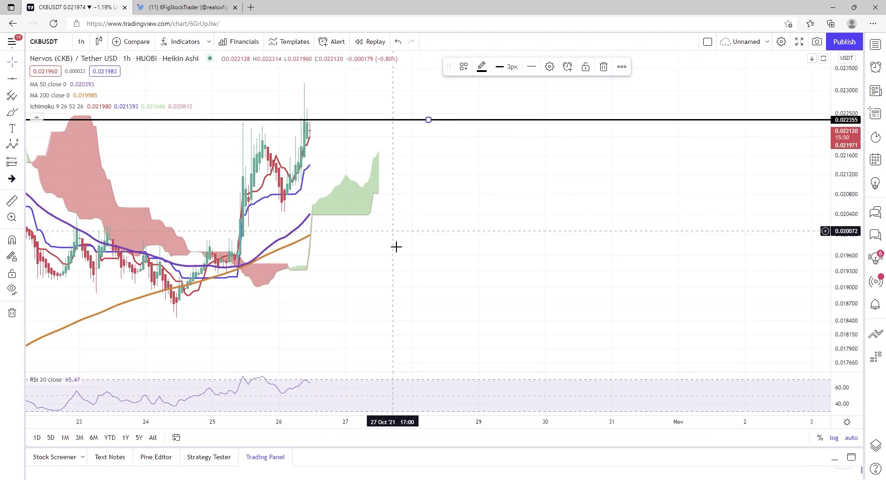
{"action": "scroll", "coordinate": [352, 216], "scroll_direction": "up", "scroll_amount": 3}
{"action": "scroll", "coordinate": [352, 216], "scroll_direction": "up", "scroll_amount": 3}
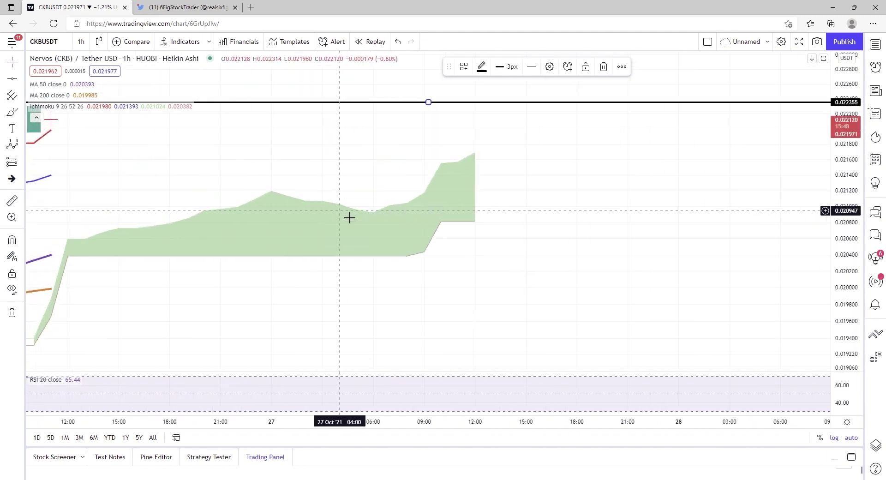
{"action": "scroll", "coordinate": [506, 212], "scroll_direction": "down", "scroll_amount": 3}
{"action": "scroll", "coordinate": [688, 215], "scroll_direction": "down", "scroll_amount": 4}
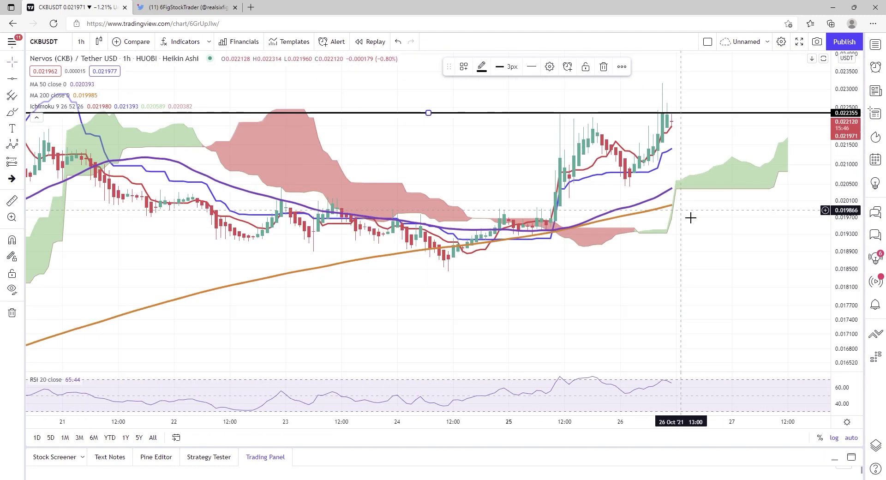
{"action": "scroll", "coordinate": [744, 218], "scroll_direction": "down", "scroll_amount": 2}
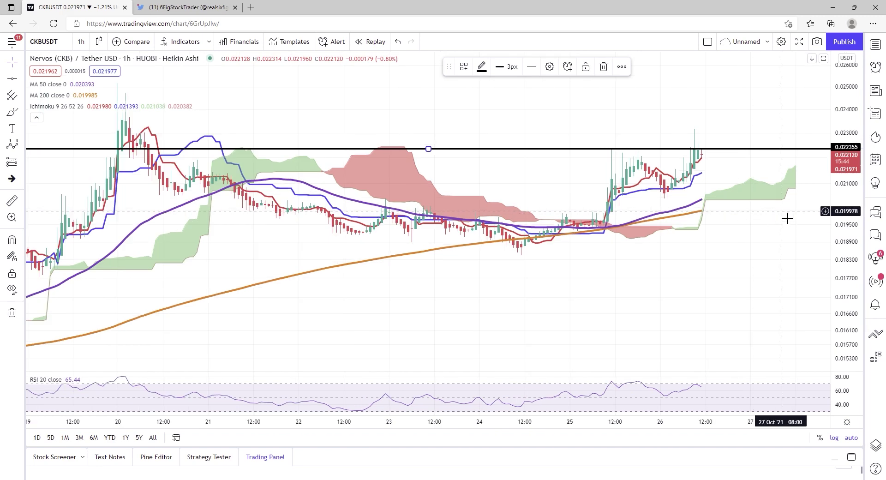
{"action": "scroll", "coordinate": [347, 283], "scroll_direction": "down", "scroll_amount": 2}
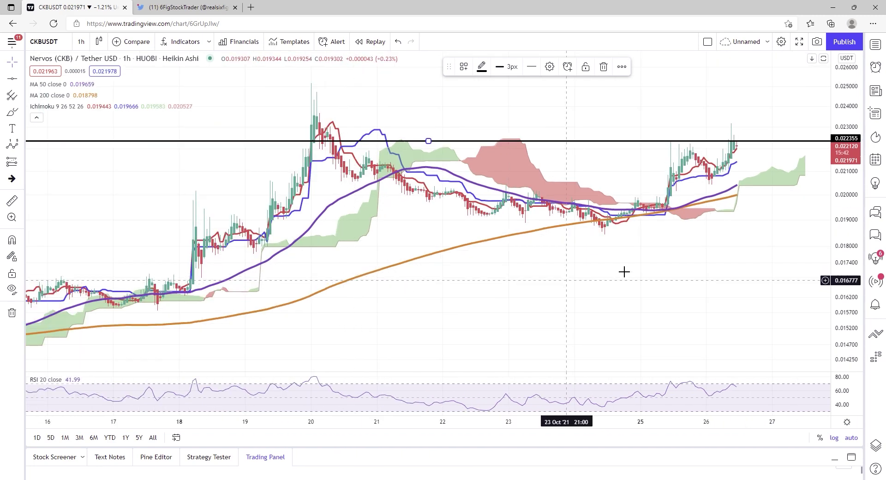
Step: Draw a rising trend line from the 24 October low at 0.018449 to about 0.022456 on 27 October at 17:00
{"action": "scroll", "coordinate": [669, 247], "scroll_direction": "up", "scroll_amount": 3}
{"action": "left_click_drag", "start_coordinate": [686, 294], "coordinate": [568, 296]}
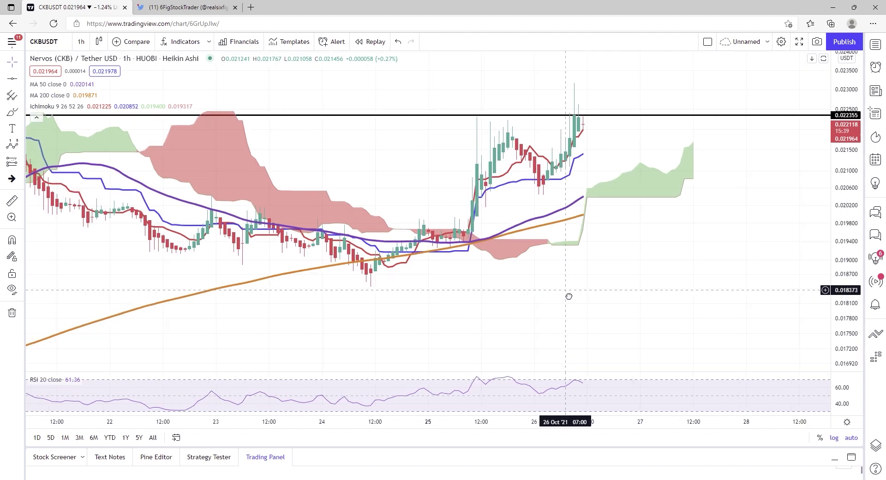
{"action": "left_click", "coordinate": [23, 81]}
{"action": "left_click", "coordinate": [51, 79]}
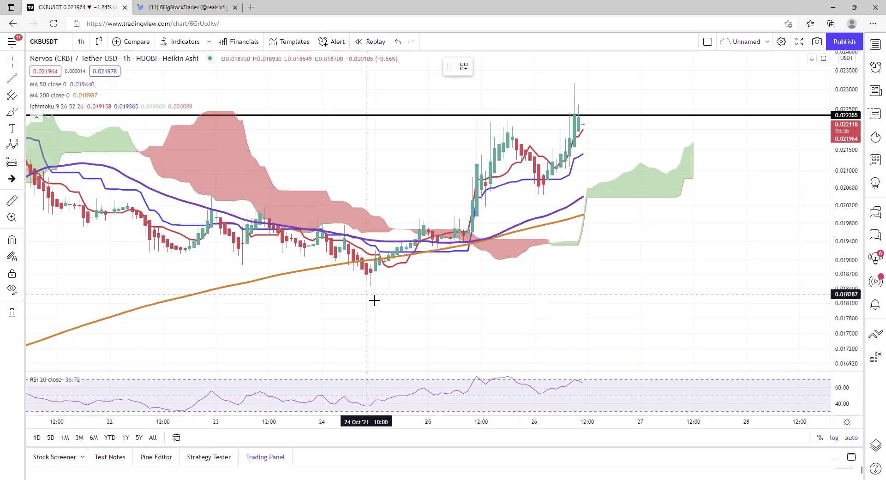
{"action": "left_click", "coordinate": [370, 286]}
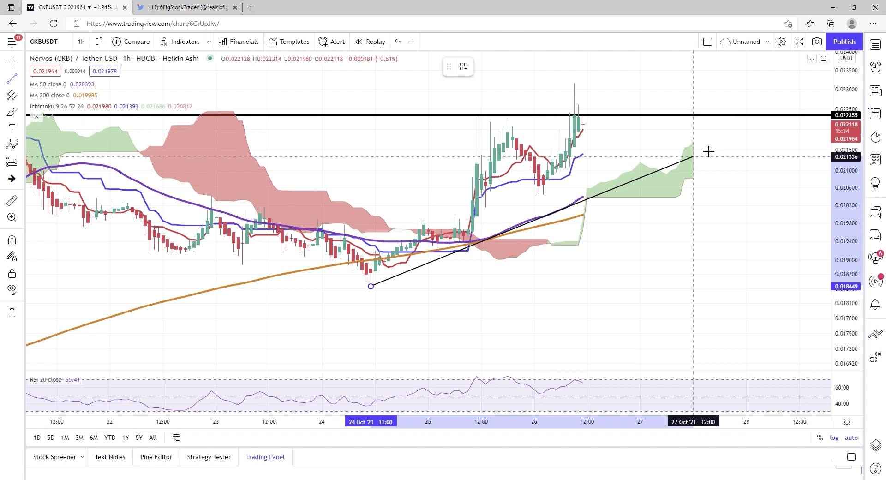
{"action": "left_click", "coordinate": [723, 118]}
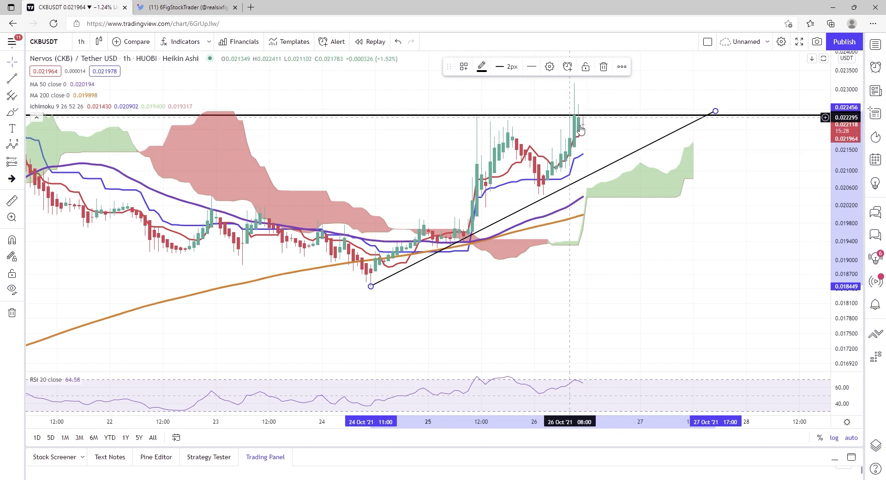
Step: Brush a projected price path from the latest candle down to the trend line, back to the horizontal line and up to about 0.0235
{"action": "scroll", "coordinate": [588, 132], "scroll_direction": "up", "scroll_amount": 3}
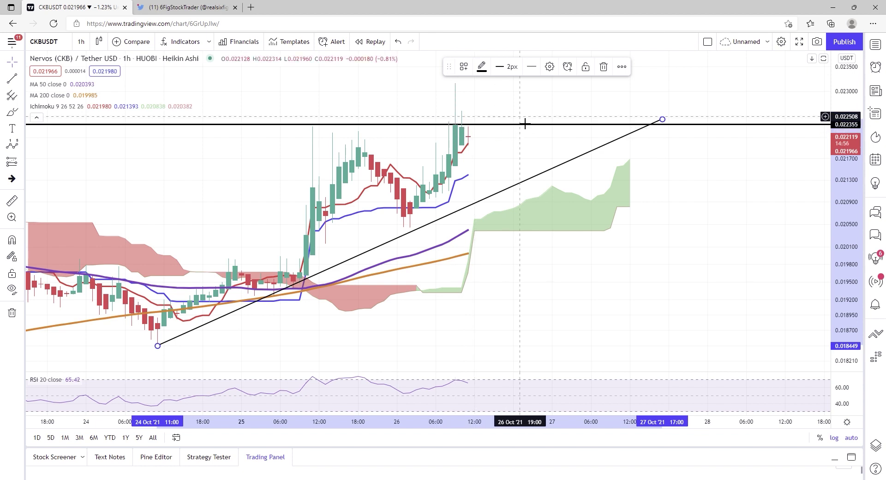
{"action": "scroll", "coordinate": [460, 191], "scroll_direction": "up", "scroll_amount": 2}
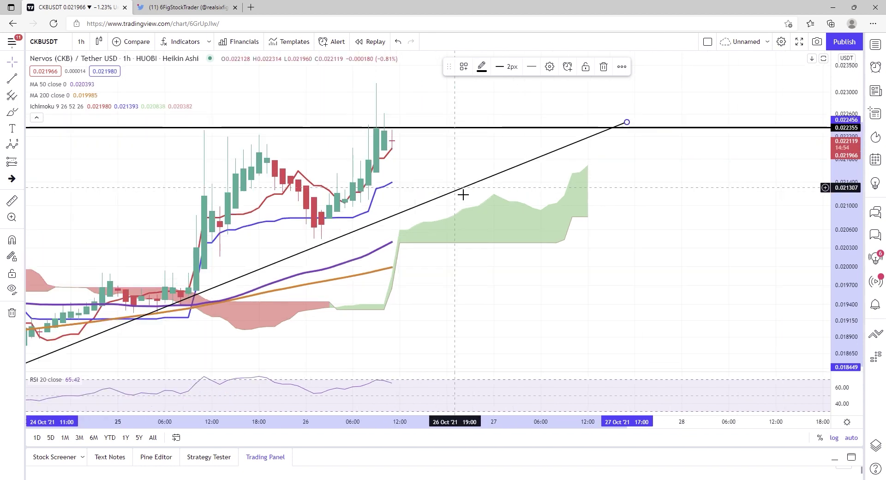
{"action": "scroll", "coordinate": [388, 190], "scroll_direction": "down", "scroll_amount": 1}
{"action": "key", "text": "alt+b"}
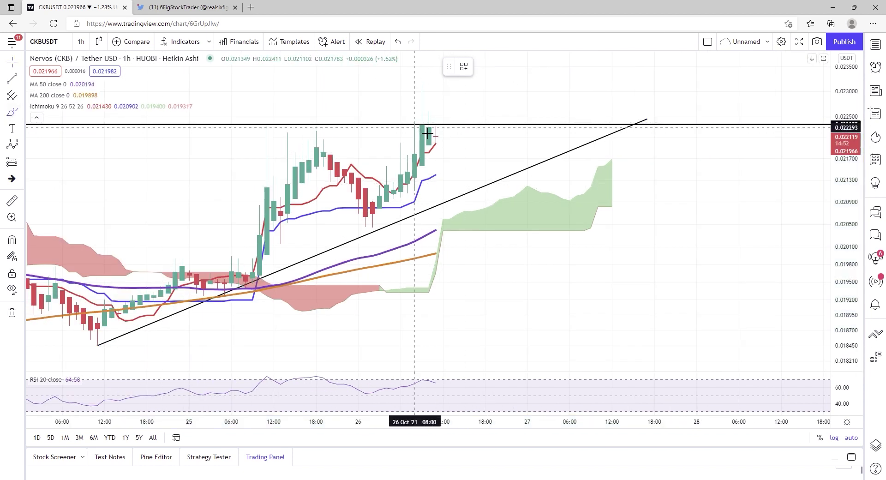
{"action": "mouse_move", "coordinate": [435, 134]}
{"action": "left_mouse_down"}
{"action": "mouse_move", "coordinate": [496, 186]}
{"action": "mouse_move", "coordinate": [521, 177]}
{"action": "mouse_move", "coordinate": [535, 134]}
{"action": "mouse_move", "coordinate": [577, 142]}
{"action": "mouse_move", "coordinate": [594, 87]}
{"action": "mouse_move", "coordinate": [587, 71]}
{"action": "left_mouse_up"}
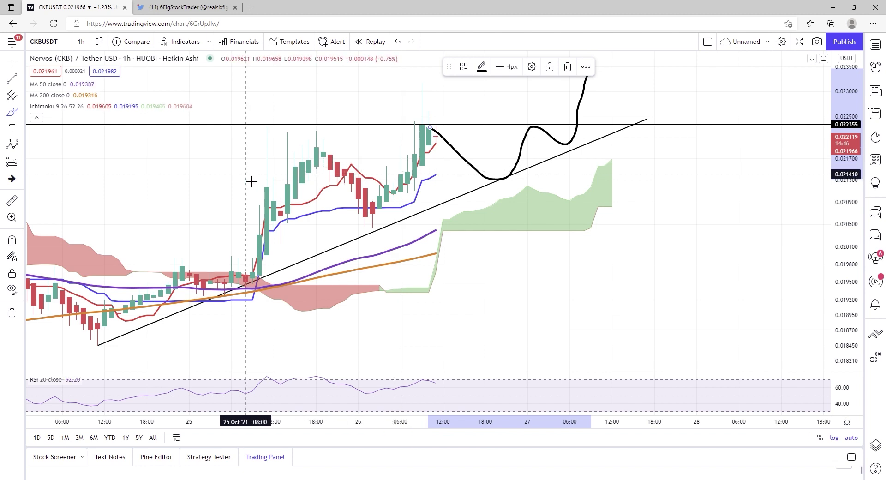
Step: Place Fibonacci time zones from the 25 October 18:00 peak to 26 October at 02:00
{"action": "left_click", "coordinate": [20, 96]}
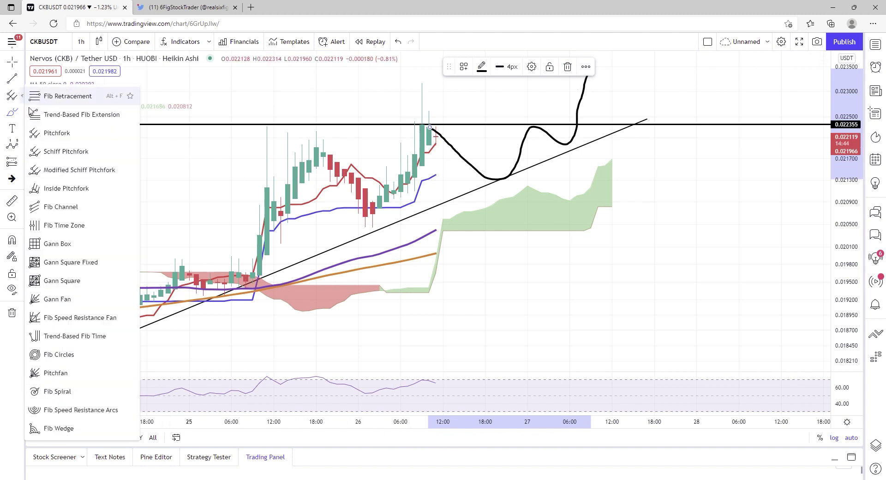
{"action": "left_click", "coordinate": [46, 231]}
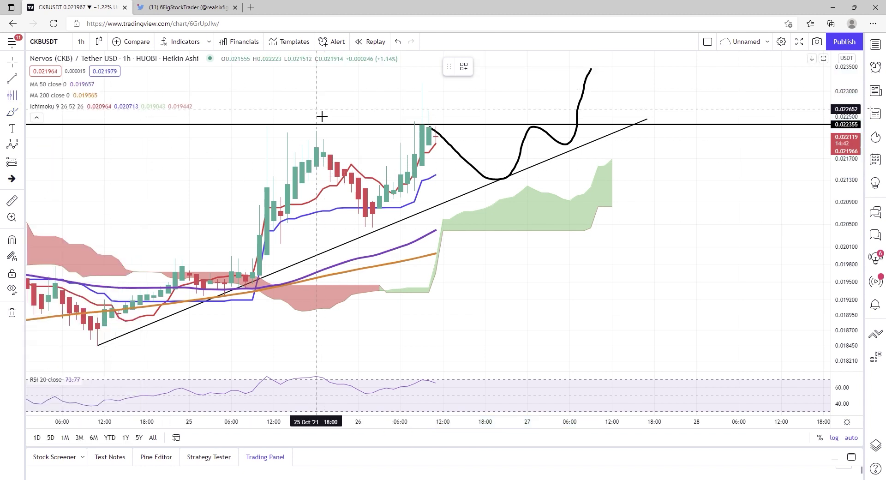
{"action": "left_click", "coordinate": [316, 109]}
{"action": "left_click", "coordinate": [337, 114]}
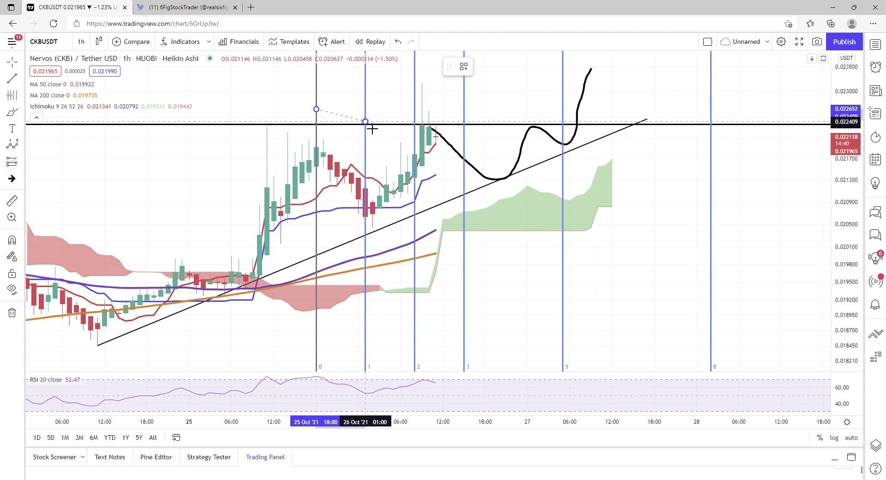
{"action": "left_click", "coordinate": [381, 131]}
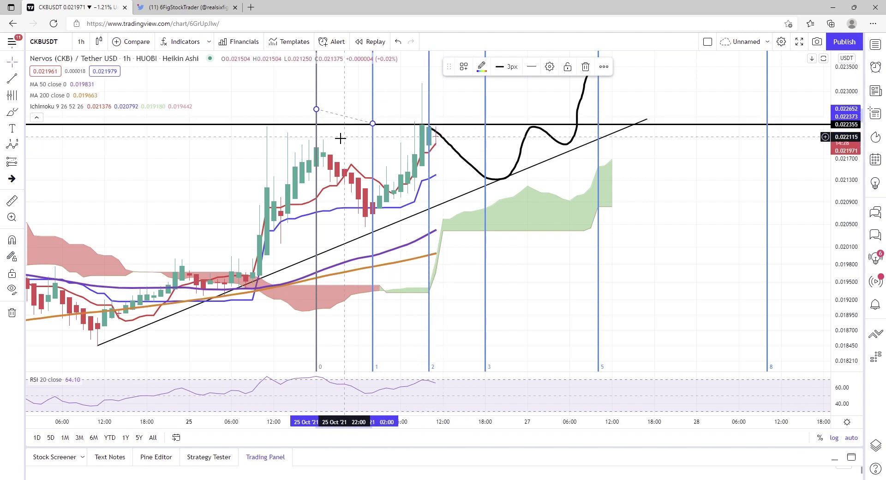
Step: Try the time zone anchors at 25 October 11:00 and 26 October 01:00, and move them back to 18:00 and 02:00
{"action": "left_click_drag", "start_coordinate": [317, 110], "coordinate": [266, 94]}
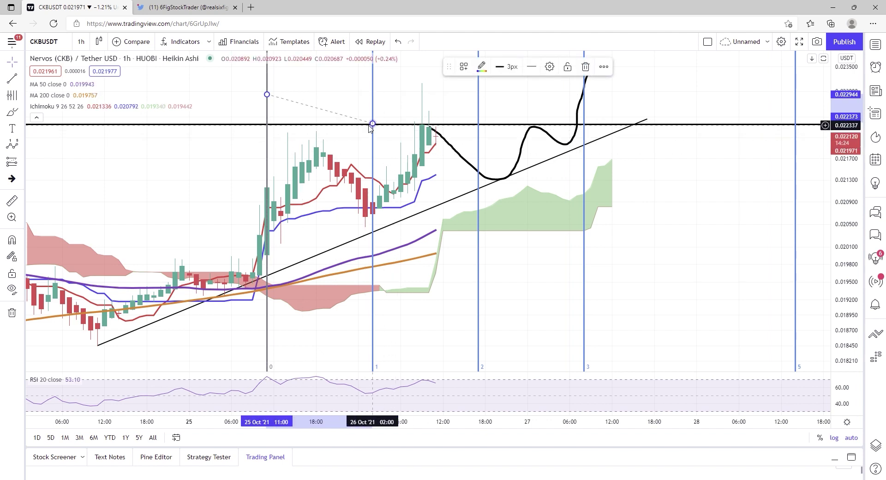
{"action": "left_click_drag", "start_coordinate": [369, 125], "coordinate": [365, 126]}
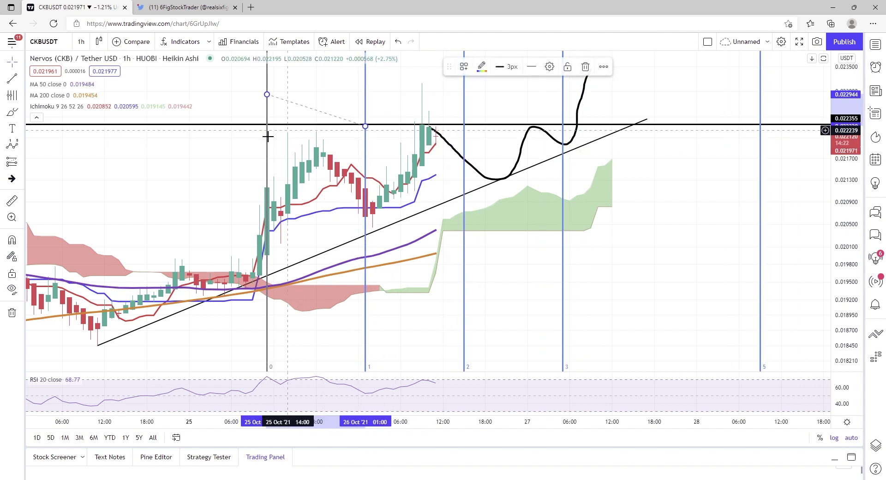
{"action": "left_click_drag", "start_coordinate": [267, 94], "coordinate": [316, 107]}
{"action": "left_click_drag", "start_coordinate": [365, 126], "coordinate": [373, 130]}
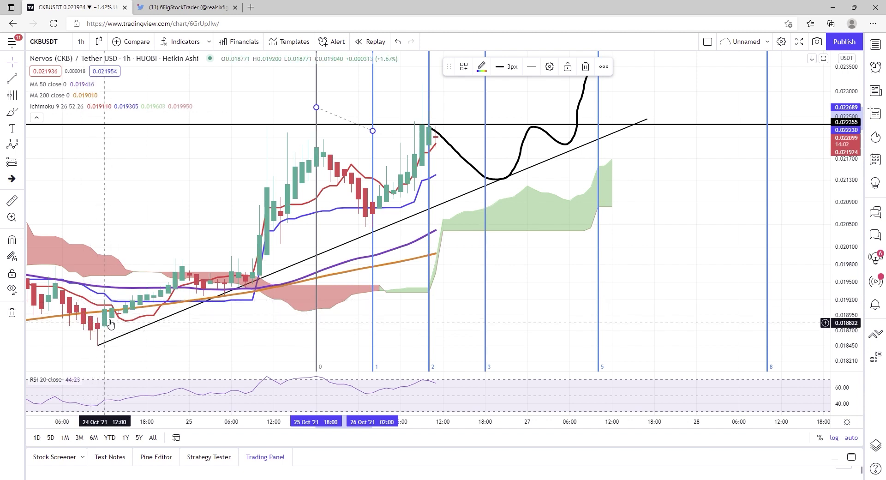
Step: Brush trial peaks, dips and a wavy path around time zone lines 3 and 5, and undo the strokes
{"action": "scroll", "coordinate": [144, 326], "scroll_direction": "down", "scroll_amount": 2}
{"action": "scroll", "coordinate": [178, 306], "scroll_direction": "down", "scroll_amount": 2}
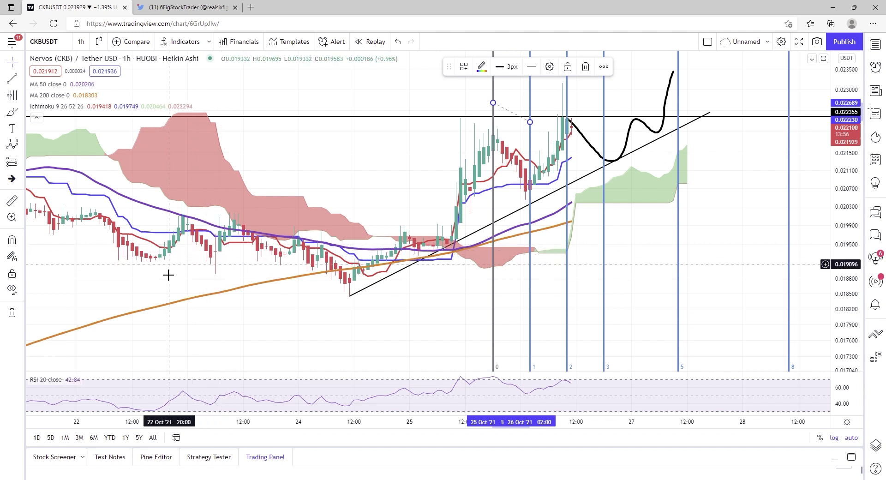
{"action": "scroll", "coordinate": [450, 255], "scroll_direction": "up", "scroll_amount": 1}
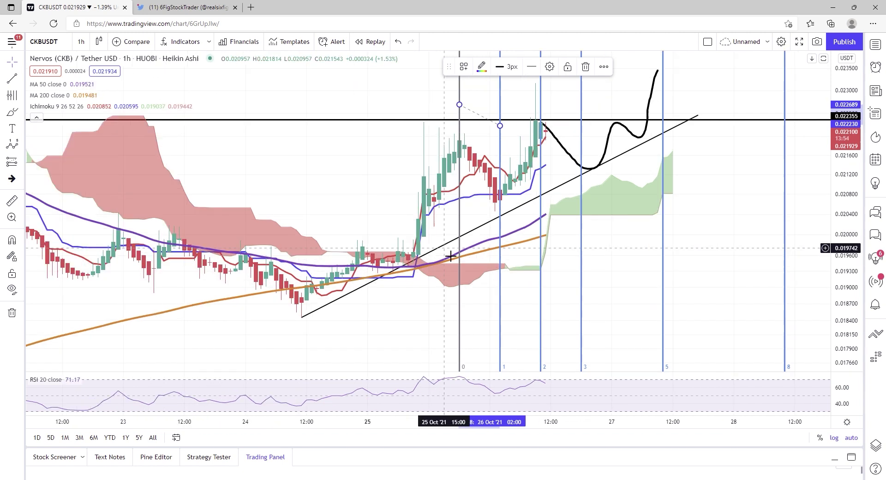
{"action": "scroll", "coordinate": [450, 255], "scroll_direction": "up", "scroll_amount": 2}
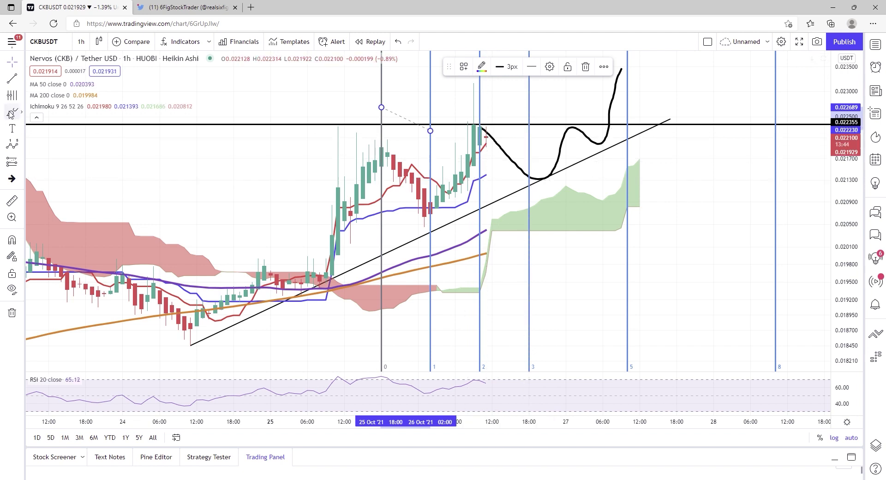
{"action": "left_click", "coordinate": [539, 150]}
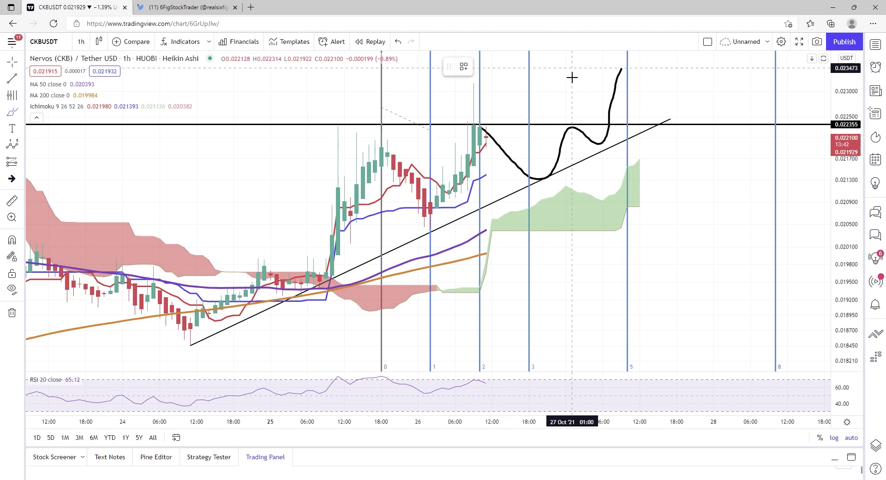
{"action": "left_click", "coordinate": [519, 80]}
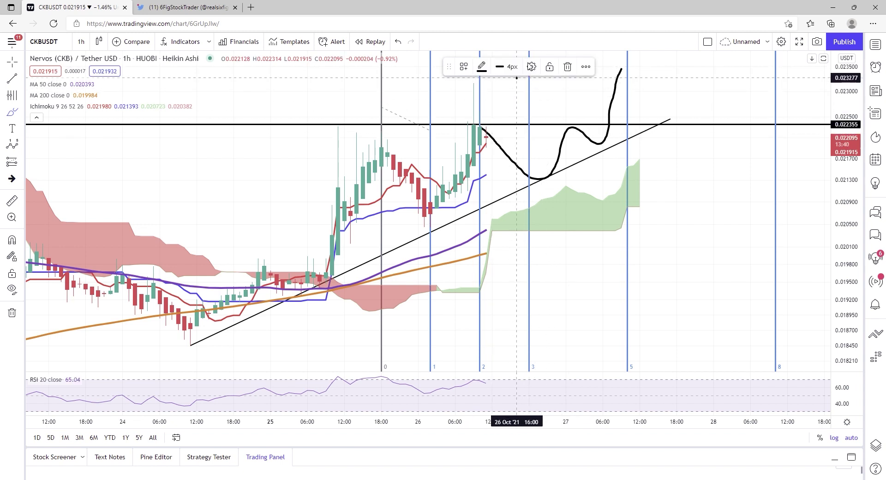
{"action": "mouse_move", "coordinate": [518, 160]}
{"action": "left_mouse_down"}
{"action": "mouse_move", "coordinate": [531, 176]}
{"action": "mouse_move", "coordinate": [541, 159]}
{"action": "left_mouse_up"}
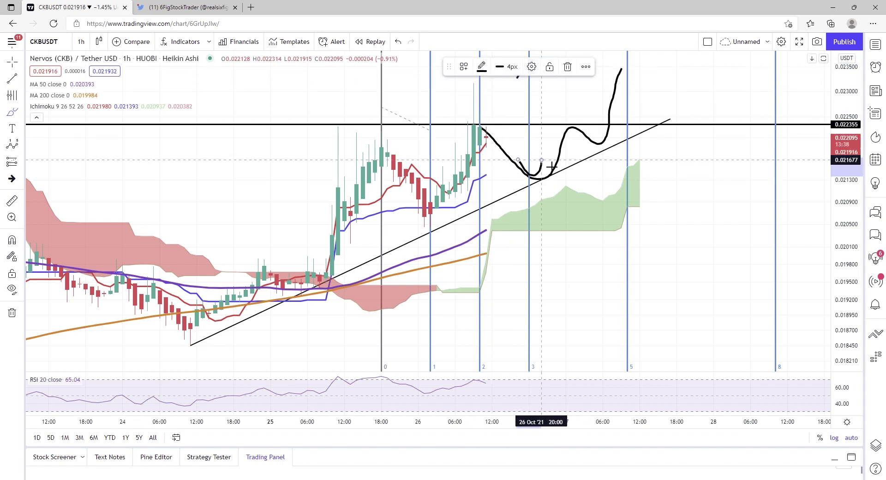
{"action": "key", "text": "ctrl+z"}
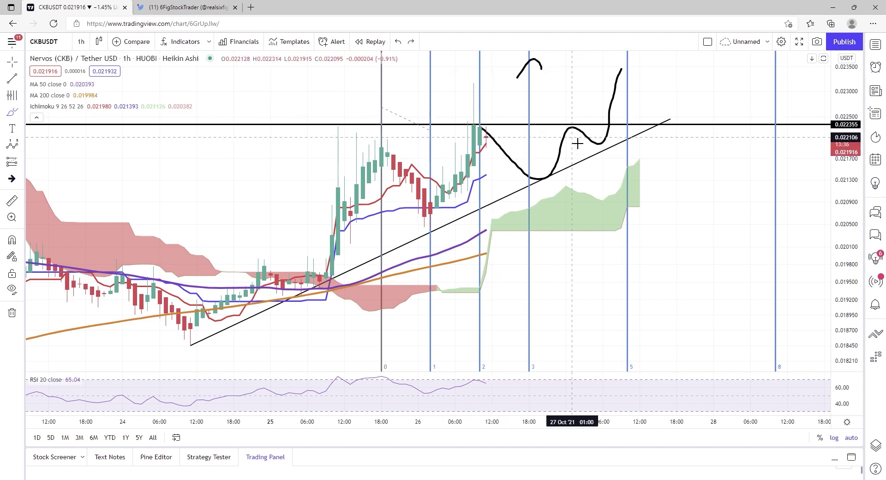
{"action": "key", "text": "ctrl+z"}
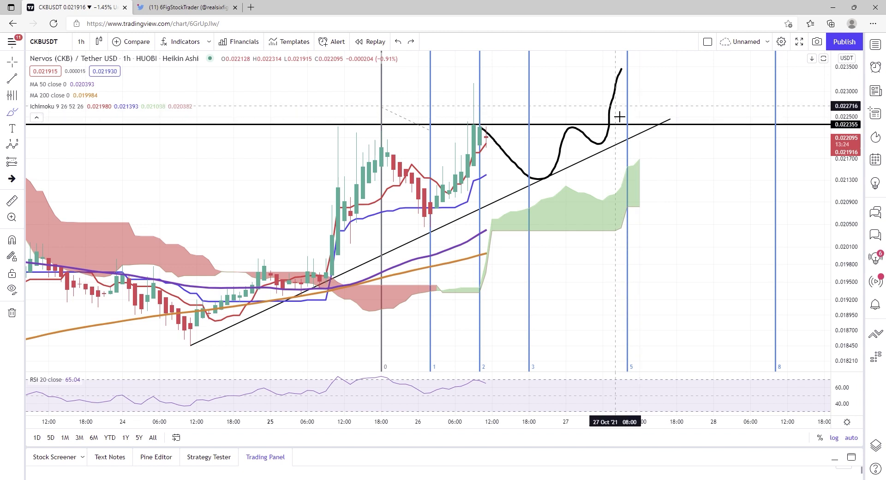
{"action": "mouse_move", "coordinate": [578, 118]}
{"action": "left_mouse_down"}
{"action": "mouse_move", "coordinate": [622, 56]}
{"action": "mouse_move", "coordinate": [651, 90]}
{"action": "mouse_move", "coordinate": [667, 70]}
{"action": "left_mouse_up"}
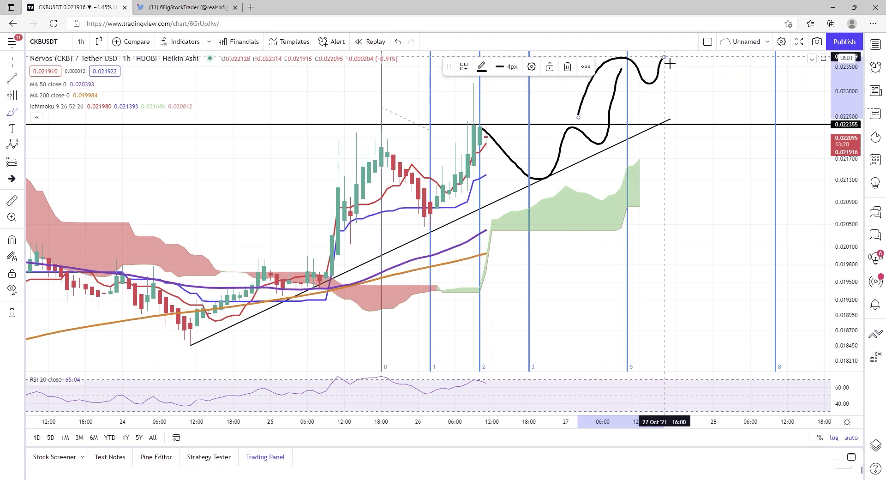
{"action": "key", "text": "ctrl+z"}
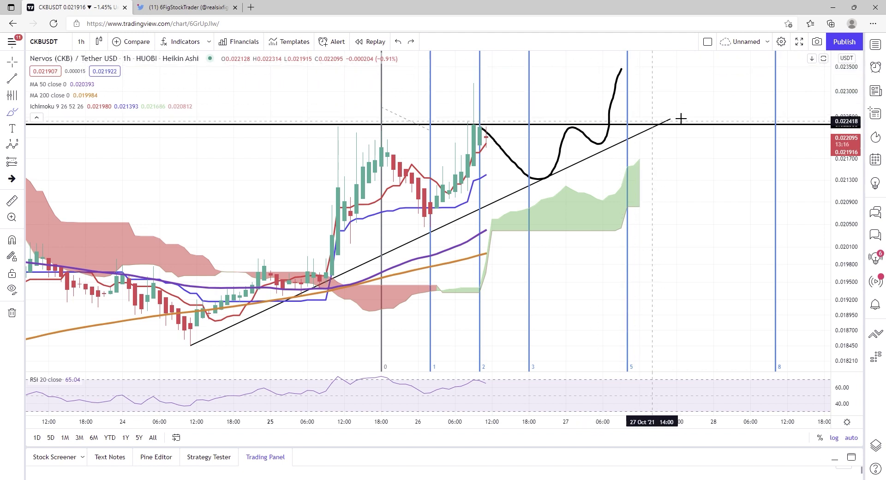
Step: Undo the last time zone anchor moves and delete the Fibonacci time zones from the chart
{"action": "key", "text": "ctrl+z"}
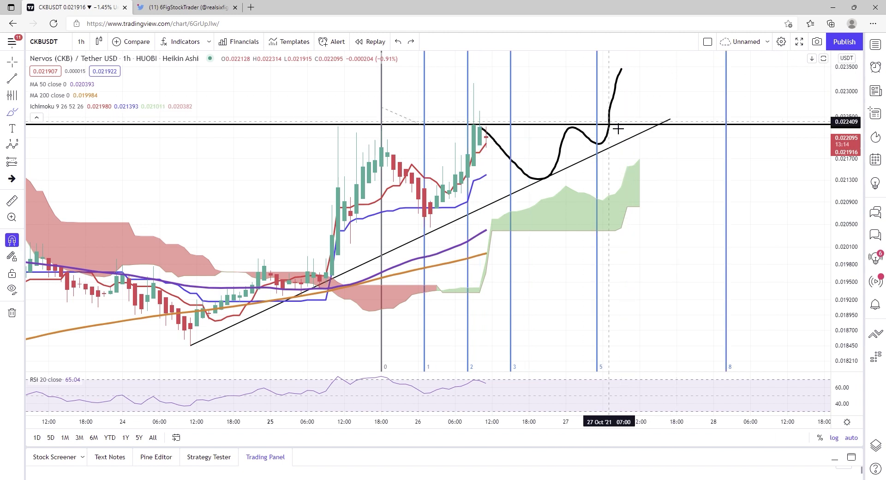
{"action": "key", "text": "ctrl+z"}
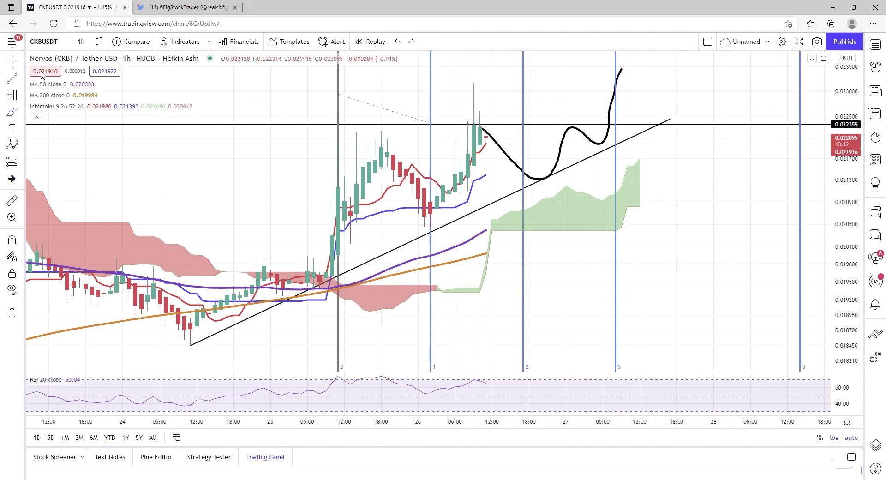
{"action": "left_click", "coordinate": [524, 249]}
{"action": "key", "text": "Delete"}
Step: Brush a nearly horizontal resistance line over the 15–18 October highs and a rising support line beneath the candles from 13 October
{"action": "scroll", "coordinate": [524, 252], "scroll_direction": "down", "scroll_amount": 3}
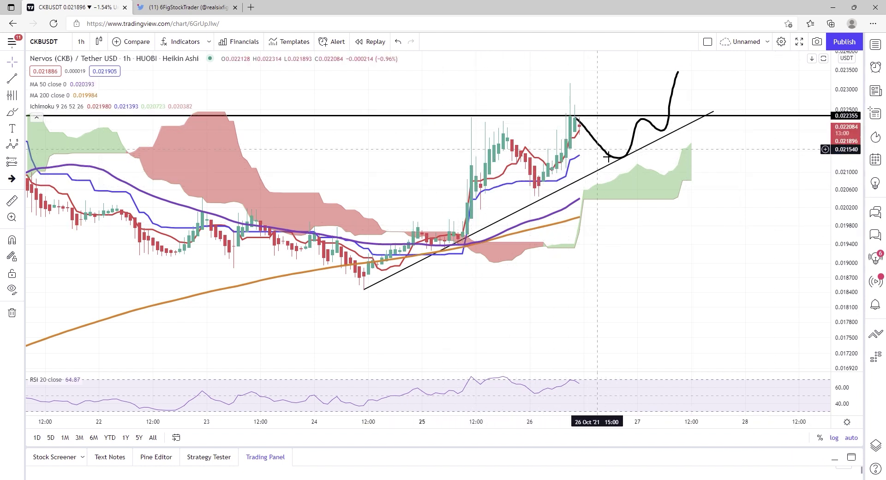
{"action": "scroll", "coordinate": [634, 267], "scroll_direction": "down", "scroll_amount": 5}
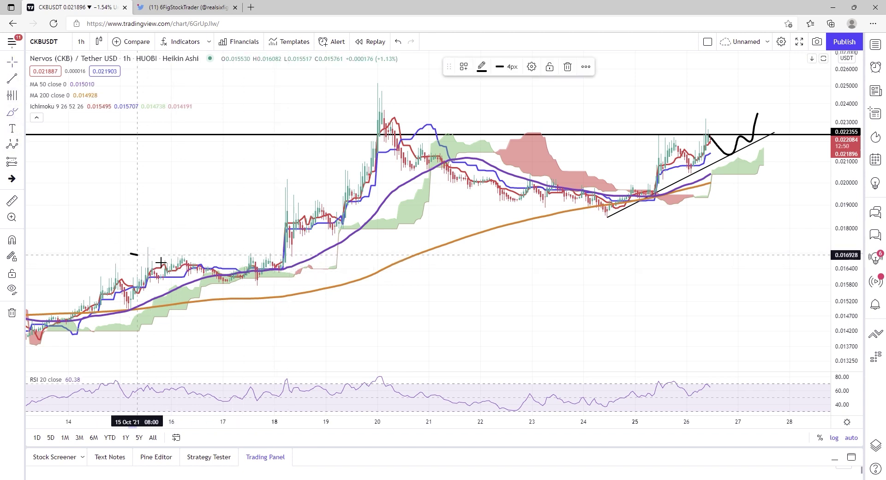
{"action": "mouse_move", "coordinate": [160, 262]}
{"action": "left_mouse_down"}
{"action": "mouse_move", "coordinate": [304, 265]}
{"action": "mouse_move", "coordinate": [49, 358]}
{"action": "left_mouse_up"}
{"action": "scroll", "coordinate": [190, 359], "scroll_direction": "down", "scroll_amount": 2}
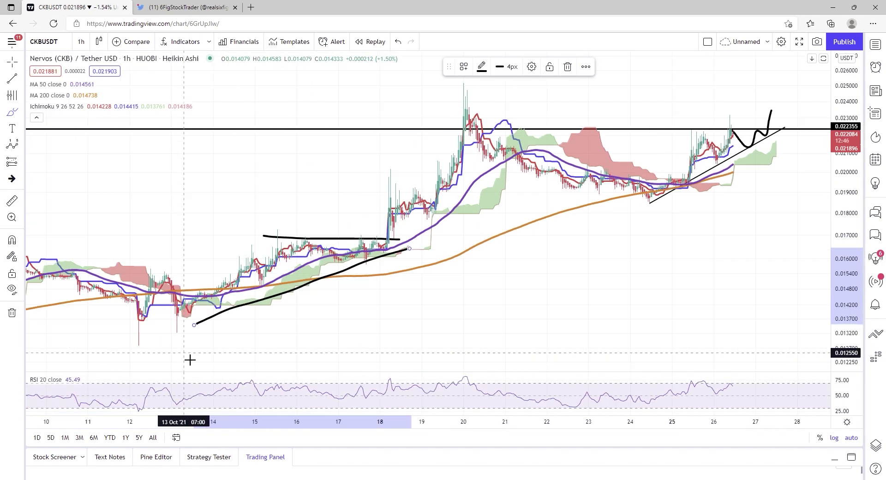
Step: Brush a steep breakout stroke from the rising support line on 18 October up to about 0.0193
{"action": "scroll", "coordinate": [530, 240], "scroll_direction": "up", "scroll_amount": 2}
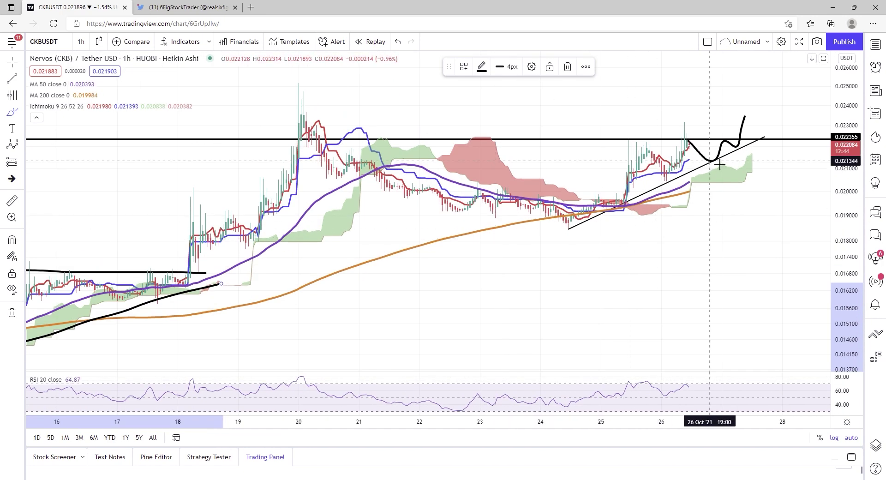
{"action": "scroll", "coordinate": [263, 312], "scroll_direction": "down", "scroll_amount": 2}
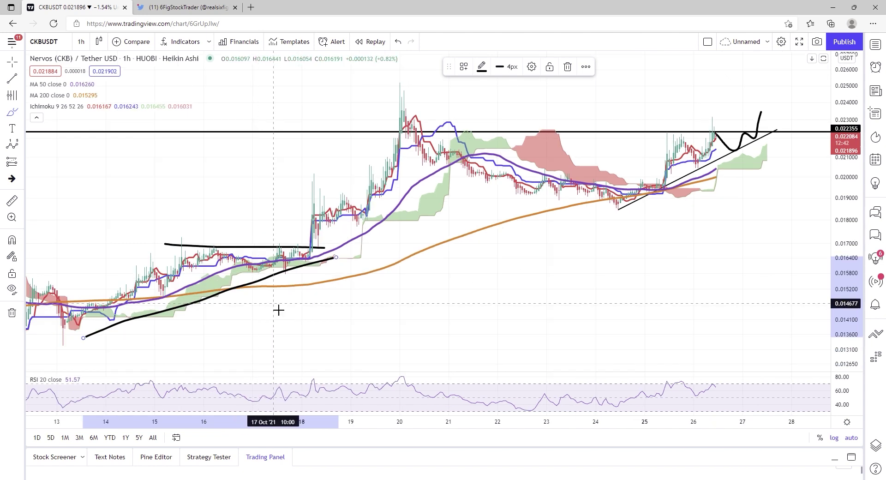
{"action": "left_click_drag", "start_coordinate": [308, 266], "coordinate": [349, 189]}
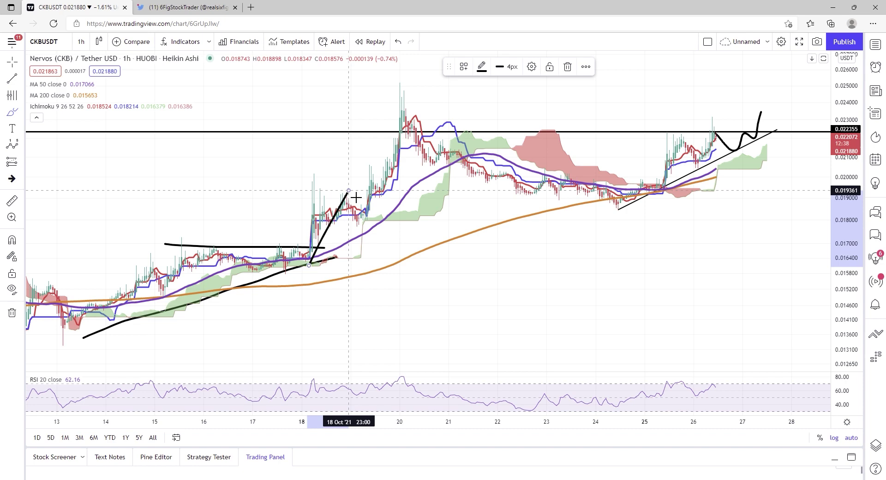
Step: Draw an Elliott impulse wave from the 28 September low at 0.011041 through 0.016576, 0.012750, 0.025080 and about 0.0188, ending near 0.0274
{"action": "scroll", "coordinate": [415, 310], "scroll_direction": "down", "scroll_amount": 5}
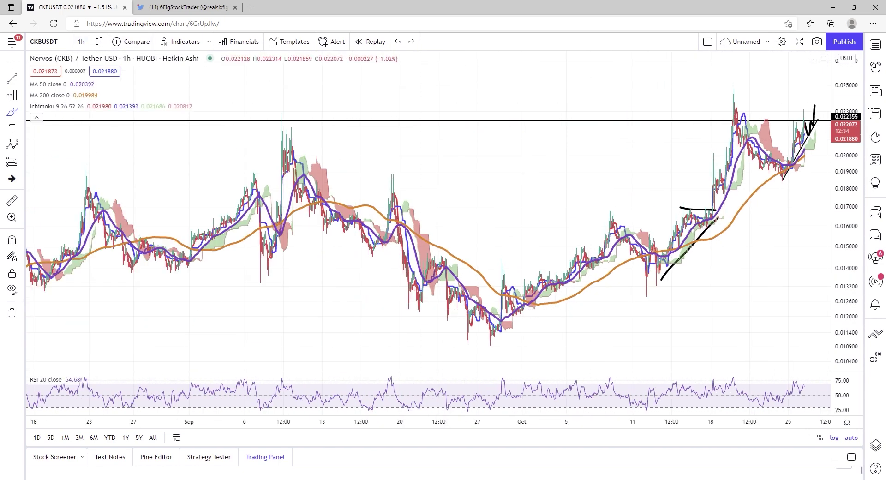
{"action": "left_click_drag", "start_coordinate": [609, 295], "coordinate": [369, 298]}
{"action": "left_click", "coordinate": [12, 144]}
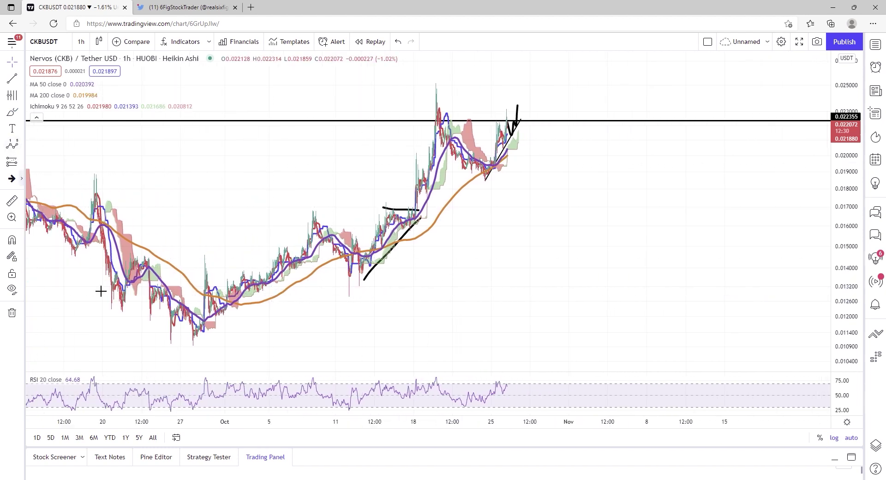
{"action": "left_click", "coordinate": [192, 342]}
{"action": "left_click", "coordinate": [312, 215]}
{"action": "left_click", "coordinate": [351, 297]}
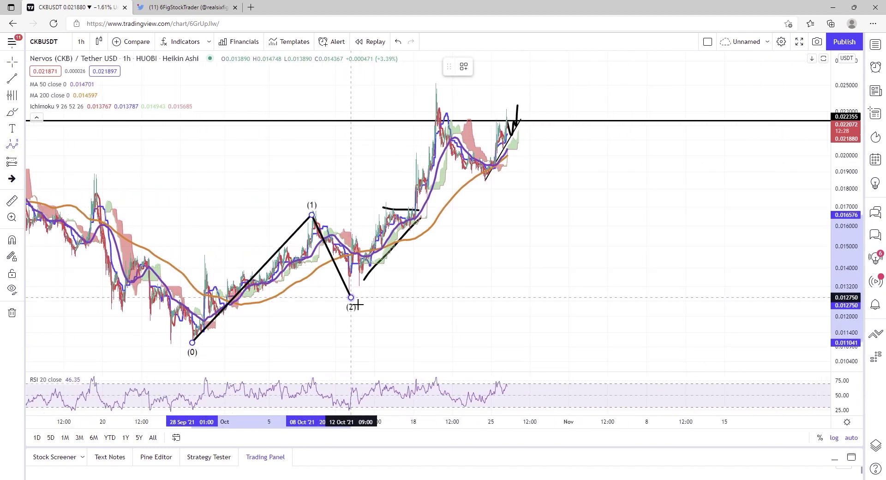
{"action": "left_click", "coordinate": [437, 84]}
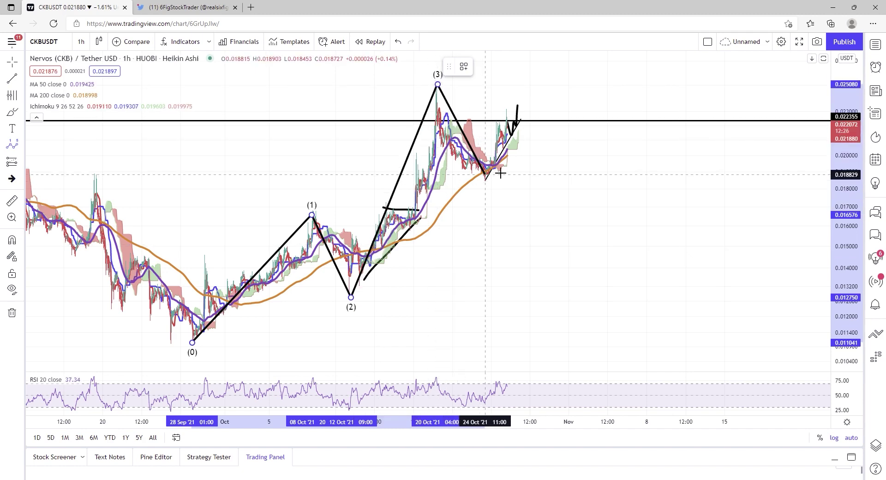
{"action": "left_click", "coordinate": [485, 174]}
{"action": "left_click", "coordinate": [565, 56]}
Step: Draw a Fibonacci retracement from the 11 September high at 0.022876 down to 0.010888, extending the levels across to 11 November
{"action": "scroll", "coordinate": [605, 235], "scroll_direction": "down", "scroll_amount": 3}
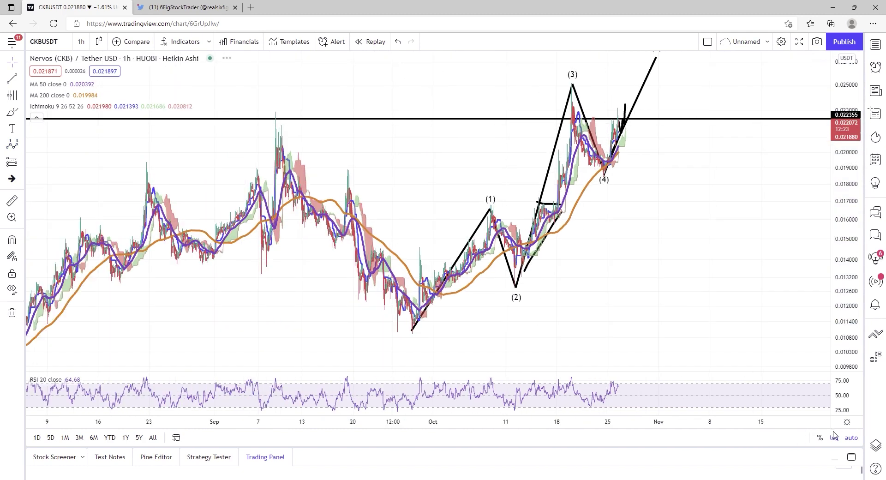
{"action": "left_click_drag", "start_coordinate": [743, 213], "coordinate": [634, 283]}
{"action": "scroll", "coordinate": [634, 283], "scroll_direction": "down", "scroll_amount": 3}
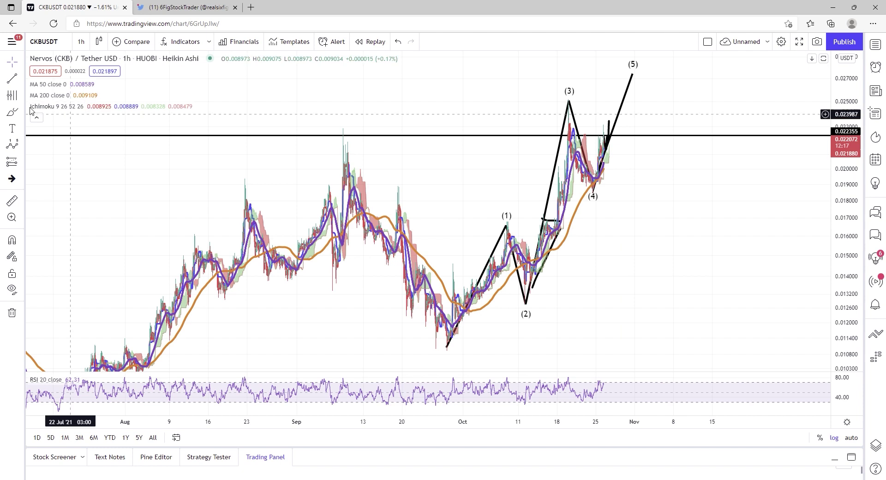
{"action": "left_click", "coordinate": [20, 95]}
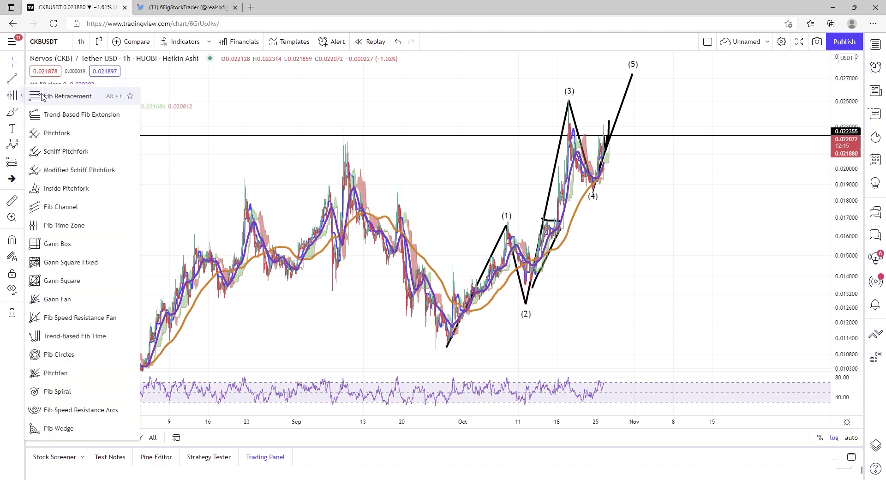
{"action": "left_click", "coordinate": [35, 97]}
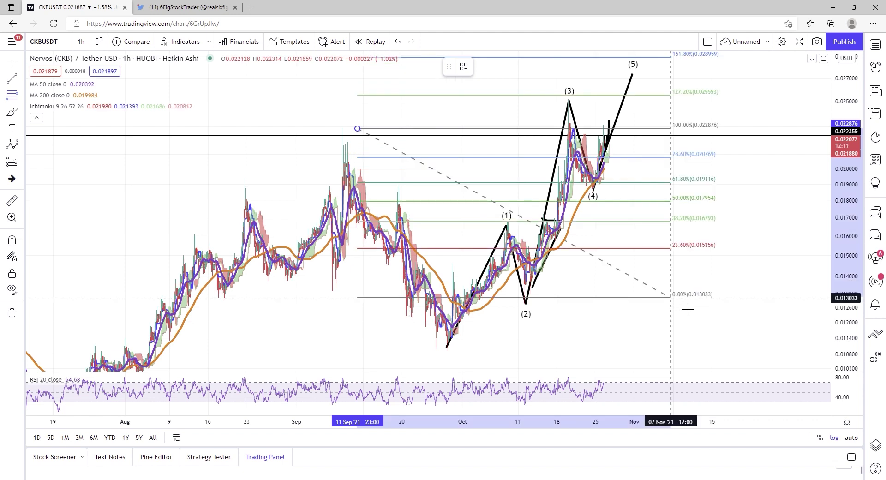
{"action": "left_click", "coordinate": [693, 351]}
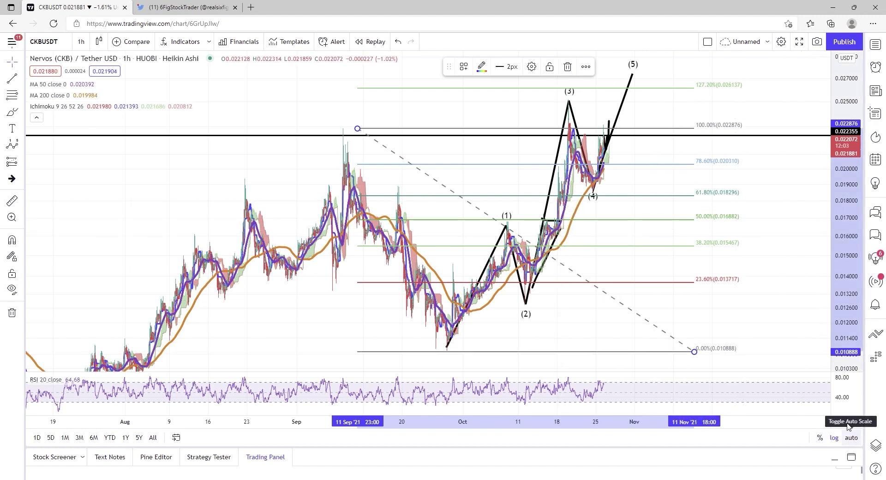
{"action": "left_click_drag", "start_coordinate": [760, 130], "coordinate": [679, 194]}
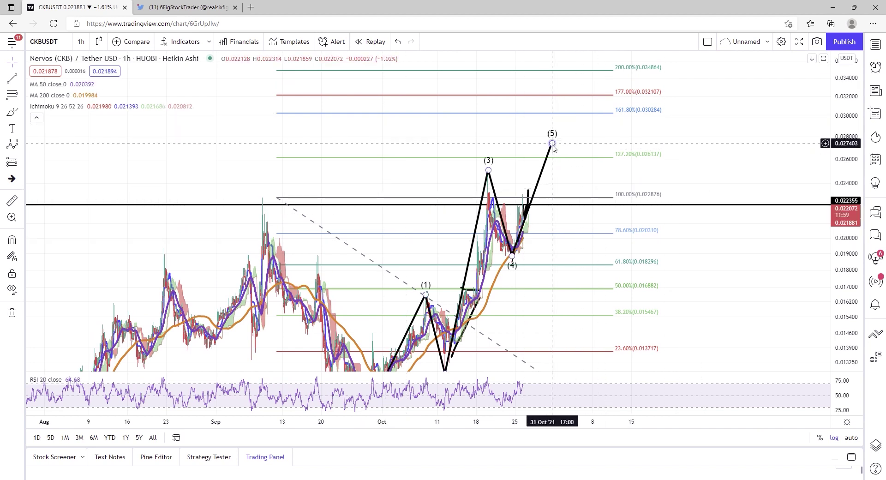
Step: Move point 5 of the Elliott wave up to about 0.0304 on 7 November, near the 161.8% Fibonacci level
{"action": "left_click_drag", "start_coordinate": [552, 144], "coordinate": [550, 157]}
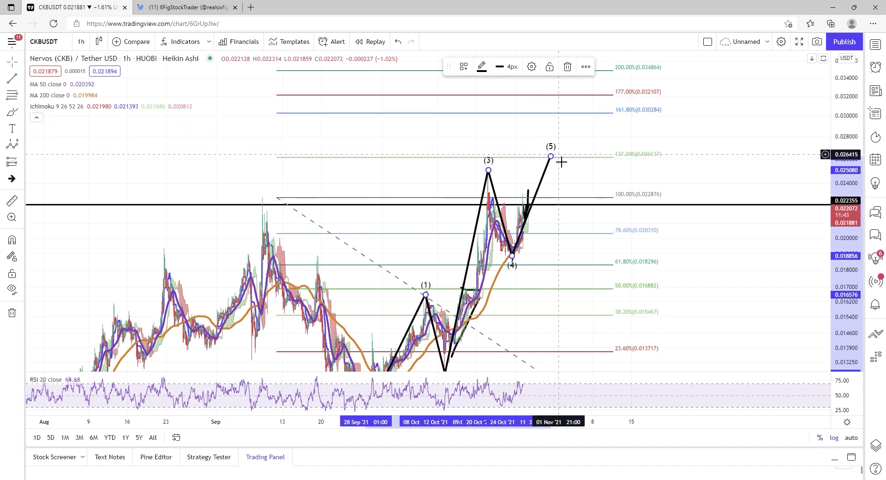
{"action": "left_click_drag", "start_coordinate": [551, 157], "coordinate": [571, 113]}
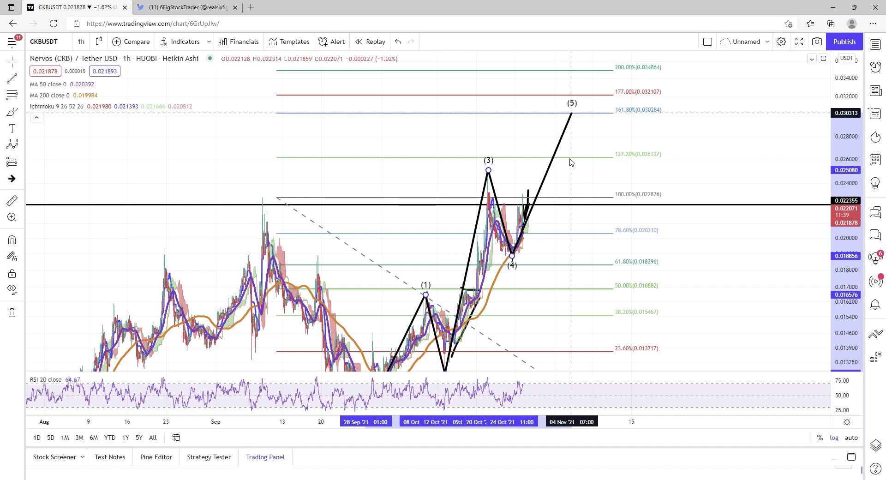
{"action": "left_click_drag", "start_coordinate": [571, 162], "coordinate": [588, 114]}
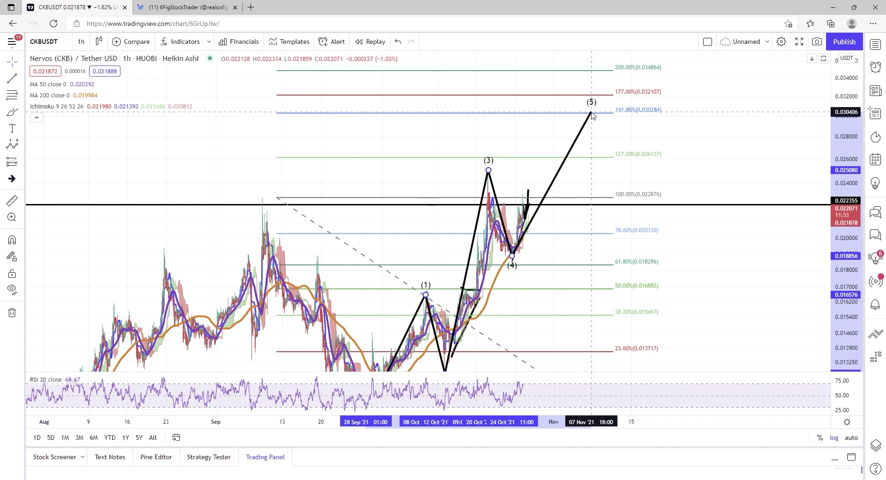
{"action": "left_click_drag", "start_coordinate": [592, 116], "coordinate": [591, 113]}
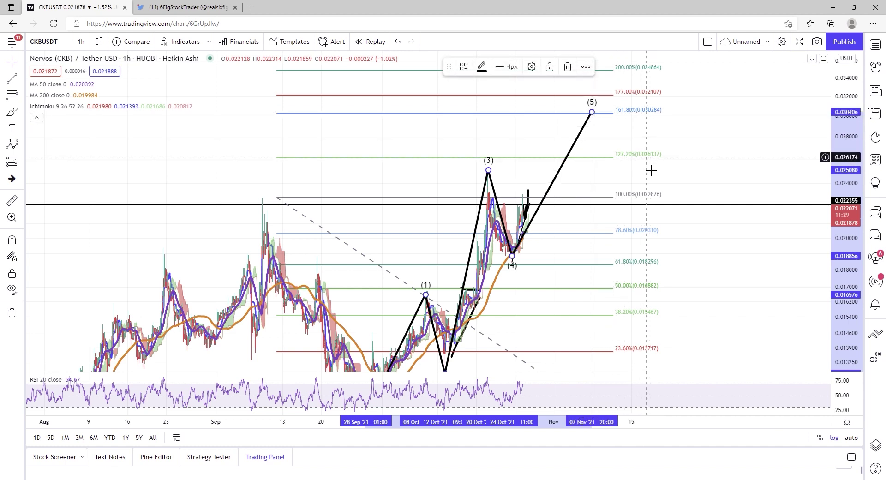
{"action": "scroll", "coordinate": [671, 289], "scroll_direction": "up", "scroll_amount": 1}
{"action": "scroll", "coordinate": [669, 277], "scroll_direction": "down", "scroll_amount": 1}
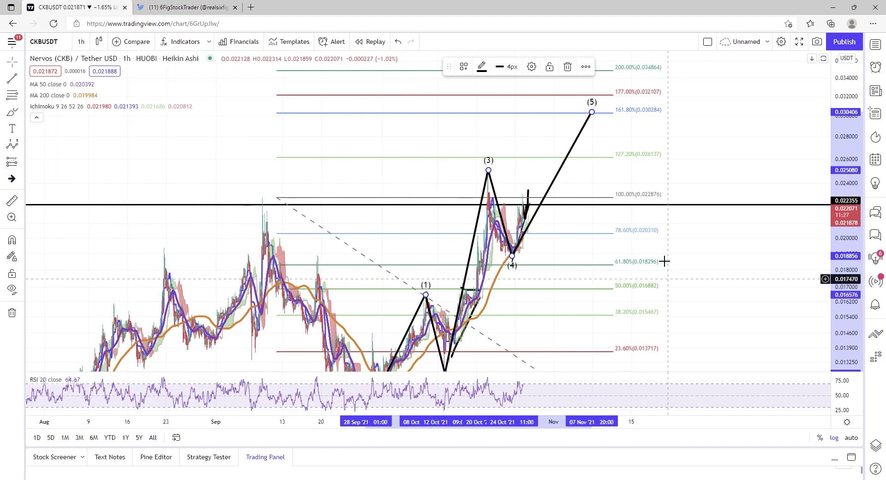
Step: Switch the CKBUSDT chart to the 12-hour interval and remove all drawings
{"action": "left_click", "coordinate": [81, 41]}
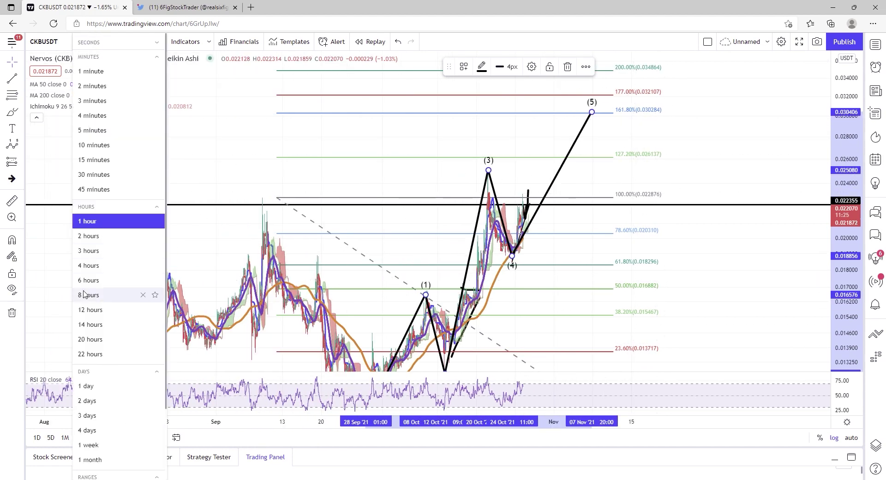
{"action": "left_click", "coordinate": [90, 310]}
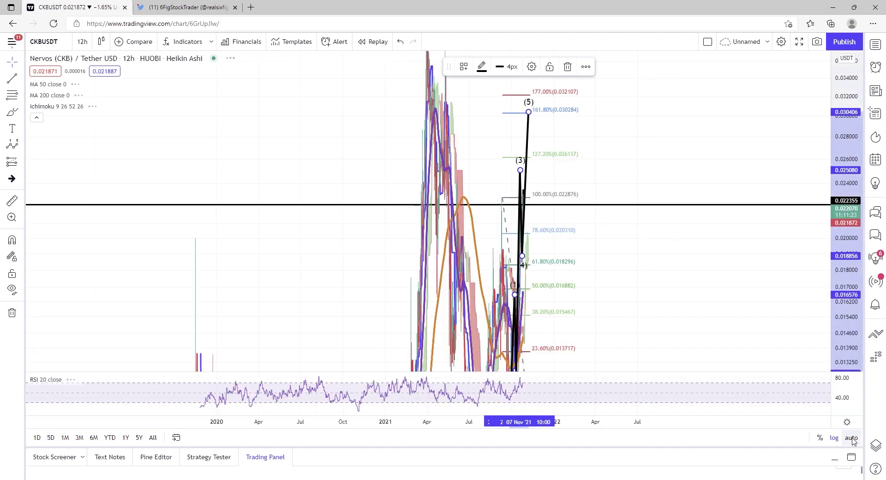
{"action": "scroll", "coordinate": [507, 206], "scroll_direction": "up", "scroll_amount": 3}
{"action": "right_click", "coordinate": [431, 252]}
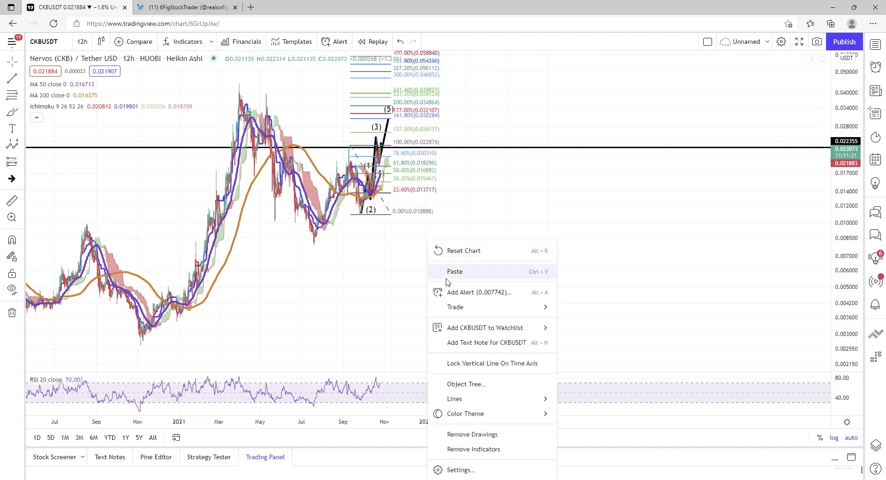
{"action": "left_click", "coordinate": [490, 434]}
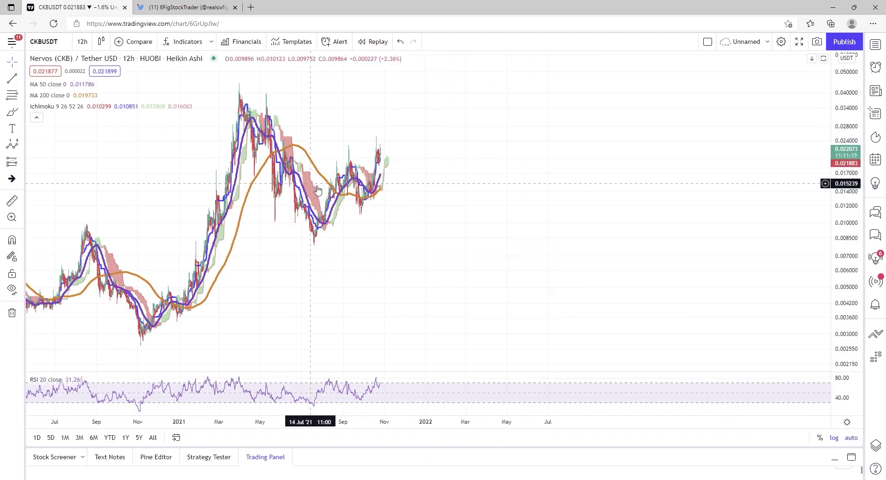
Step: Draw an Elliott impulse wave from the July low at 0.007776 through 0.022827, 0.010910, 0.030672 and 0.023035 to 0.044507
{"action": "scroll", "coordinate": [435, 209], "scroll_direction": "left", "scroll_amount": 3}
{"action": "scroll", "coordinate": [395, 229], "scroll_direction": "up", "scroll_amount": 3}
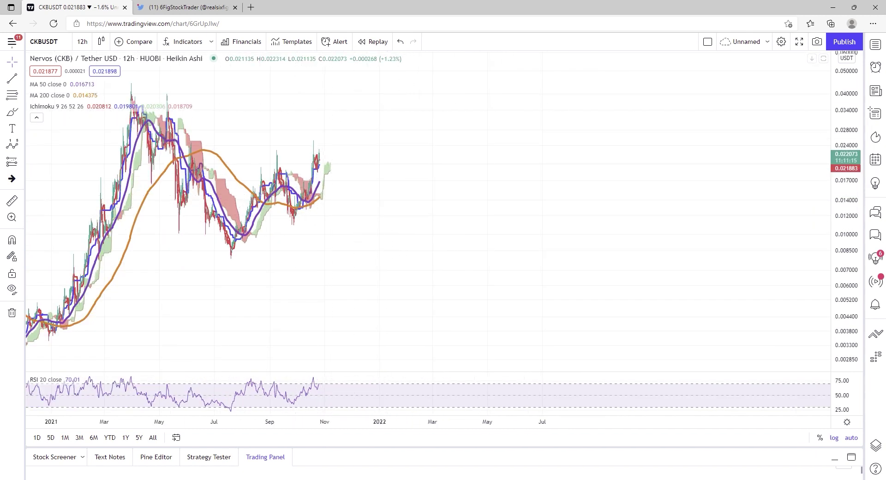
{"action": "left_click", "coordinate": [231, 259]}
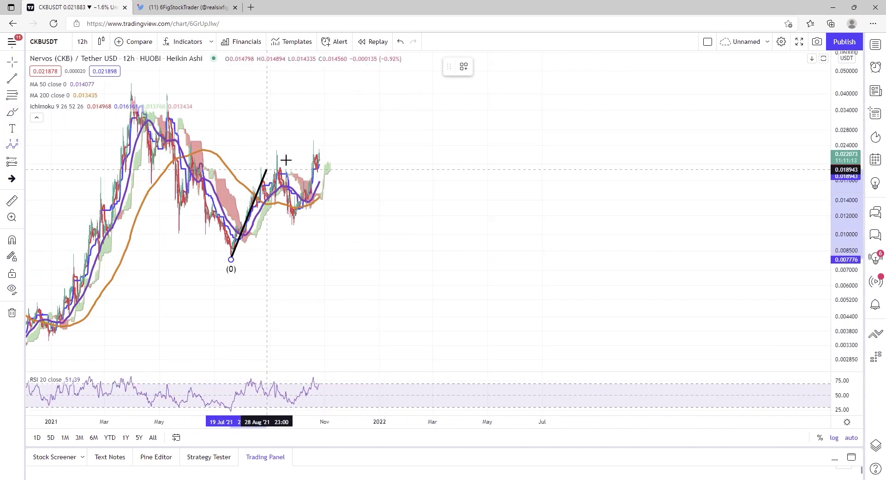
{"action": "left_click", "coordinate": [275, 151]}
{"action": "left_click", "coordinate": [292, 226]}
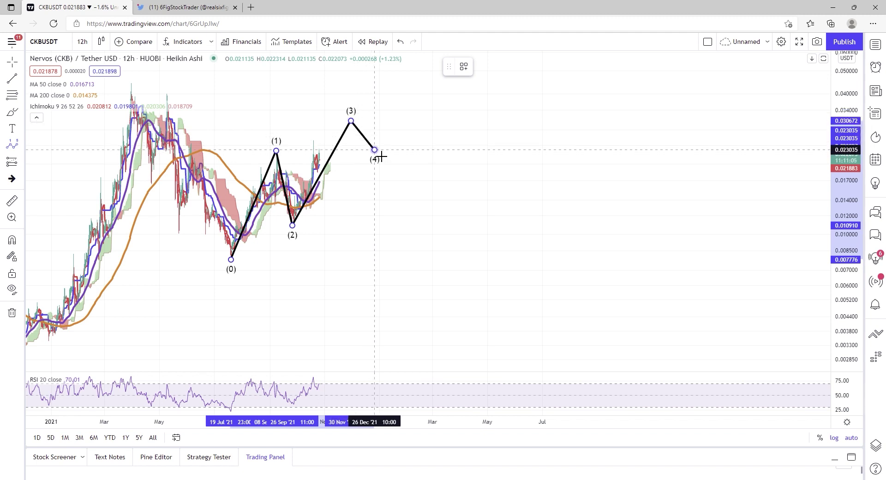
{"action": "left_click", "coordinate": [383, 154]}
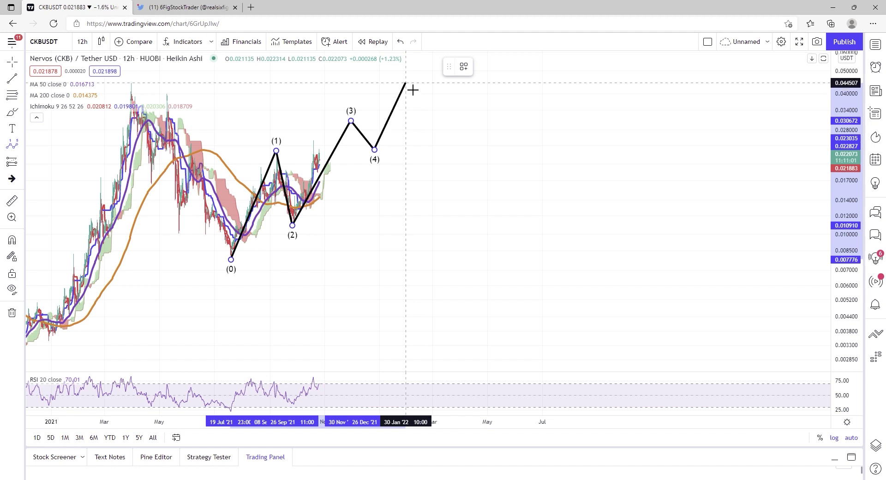
{"action": "left_click", "coordinate": [406, 82]}
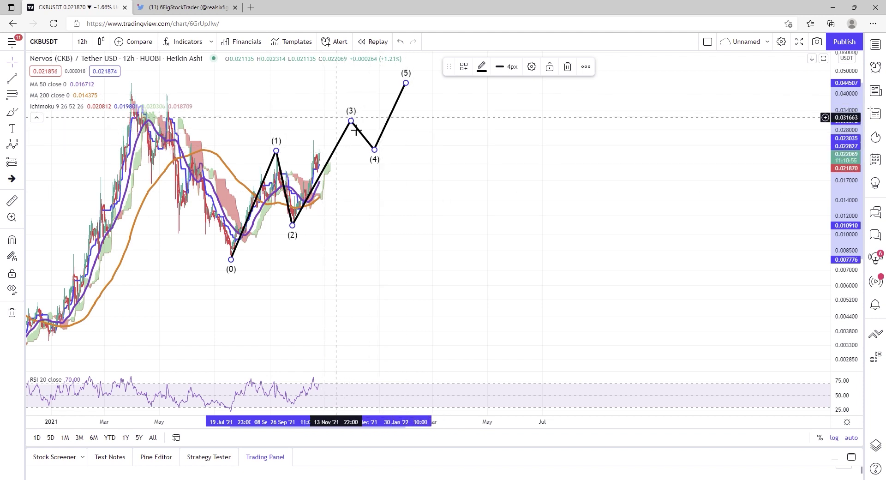
Step: Shift wave points 3, 4 and 5 to earlier dates at 0.032098, 0.023246 and 0.044105
{"action": "left_click_drag", "start_coordinate": [349, 121], "coordinate": [337, 116]}
{"action": "left_click_drag", "start_coordinate": [374, 153], "coordinate": [357, 149]}
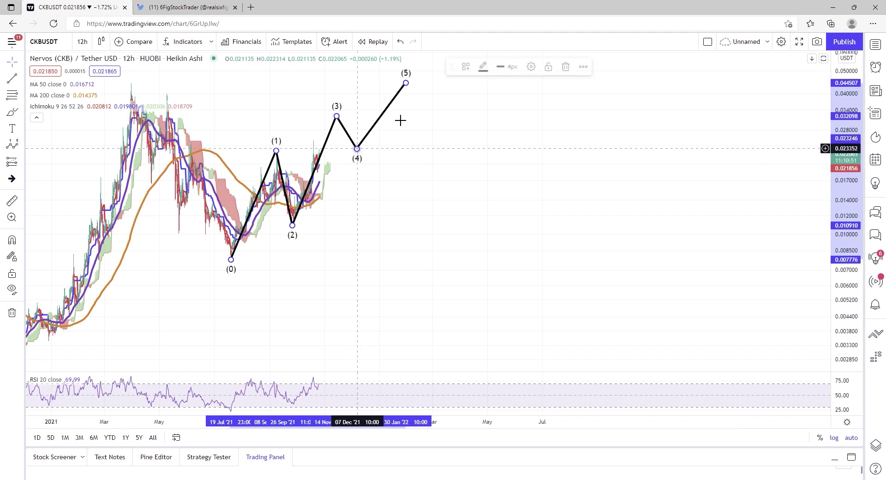
{"action": "left_click_drag", "start_coordinate": [405, 82], "coordinate": [379, 83]}
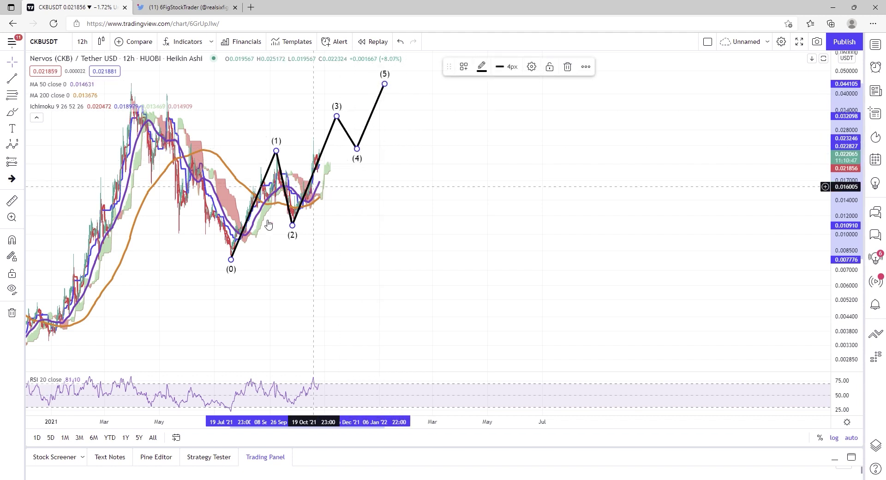
Step: Set wave point 0 to 0.008055 and move points 3, 4 and 5 to 0.034292, 0.024992 and 0.045323
{"action": "scroll", "coordinate": [234, 270], "scroll_direction": "up", "scroll_amount": 1}
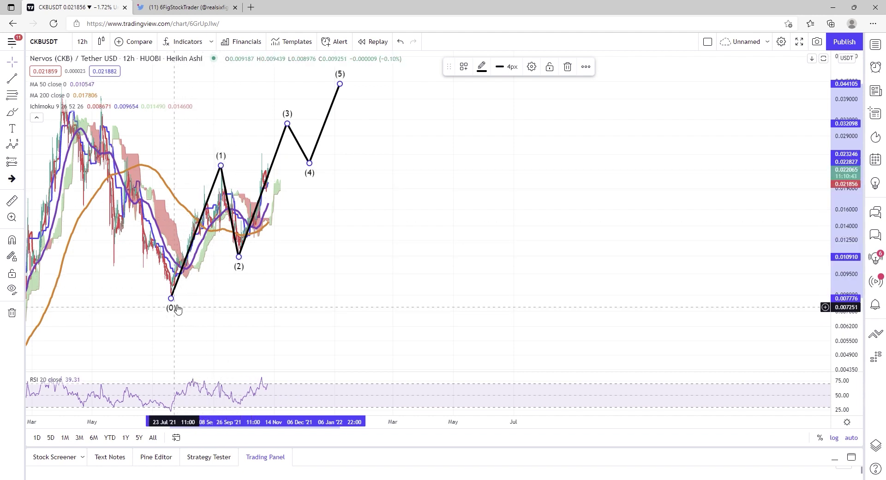
{"action": "left_click_drag", "start_coordinate": [172, 300], "coordinate": [174, 293]}
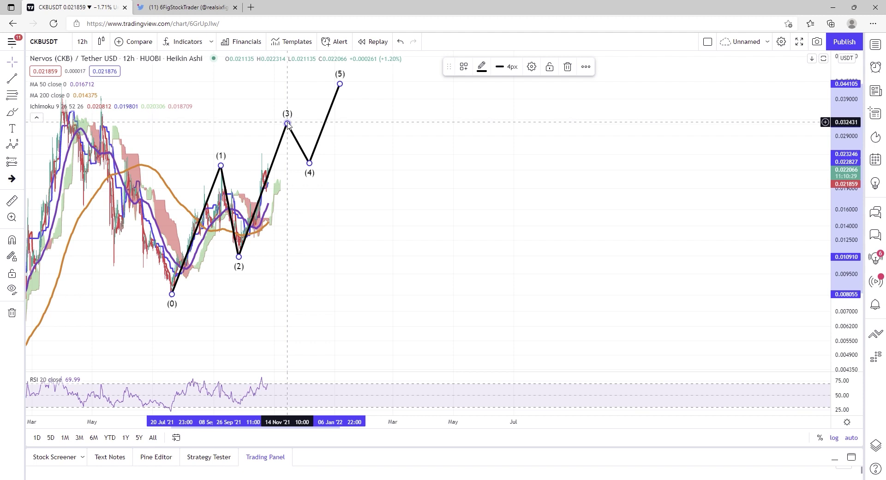
{"action": "left_click_drag", "start_coordinate": [287, 124], "coordinate": [287, 115]}
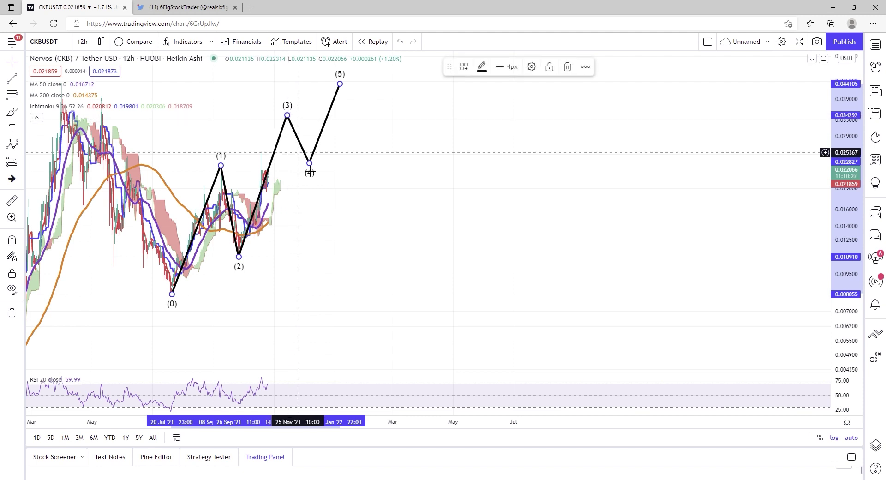
{"action": "left_click_drag", "start_coordinate": [308, 163], "coordinate": [307, 154]}
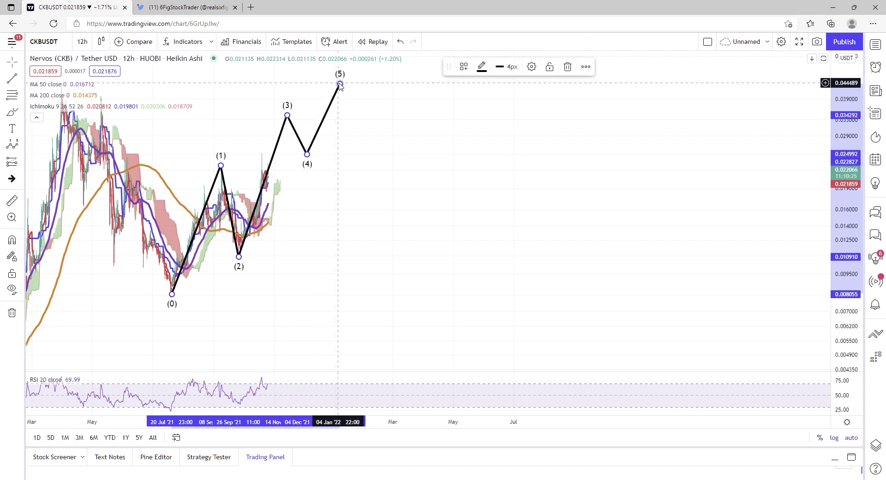
{"action": "left_click_drag", "start_coordinate": [340, 83], "coordinate": [332, 80]}
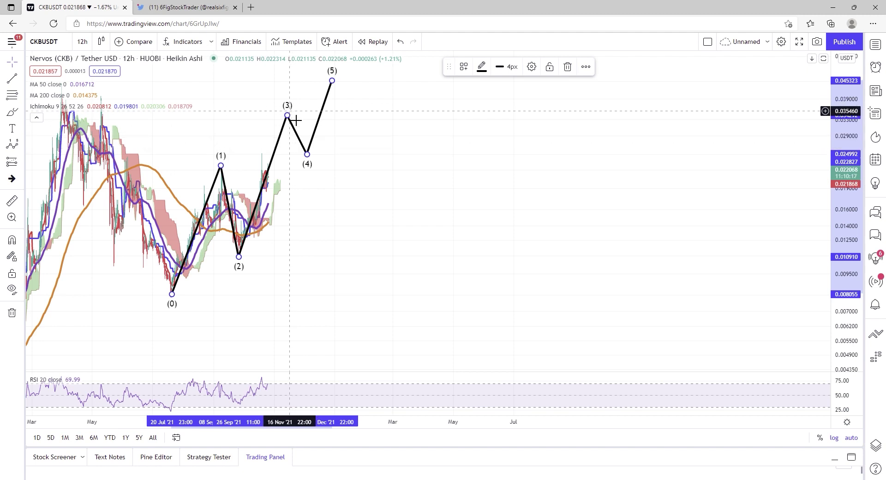
Step: Move wave points 3, 4 and 5 slightly earlier and higher, to 0.035197, 0.026526 and 0.046518, and deselect the wave
{"action": "left_click_drag", "start_coordinate": [286, 116], "coordinate": [282, 111]}
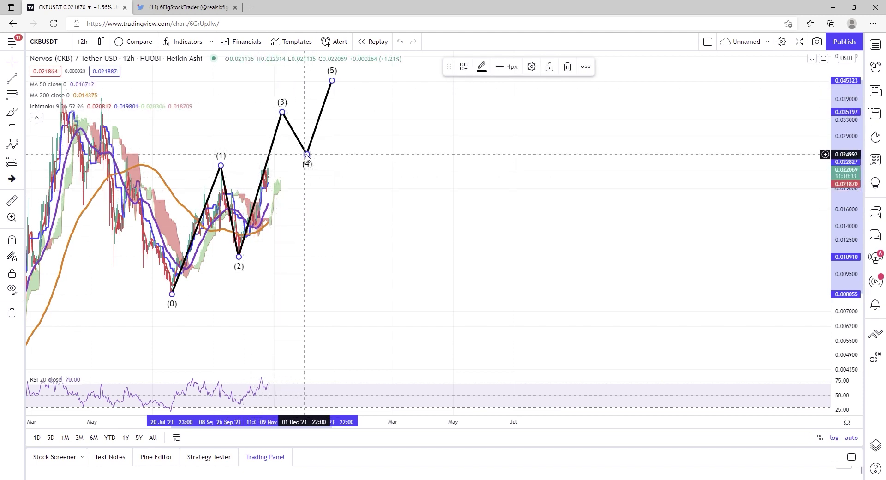
{"action": "left_click_drag", "start_coordinate": [307, 155], "coordinate": [300, 147]}
{"action": "left_click_drag", "start_coordinate": [331, 83], "coordinate": [324, 77]}
{"action": "left_click", "coordinate": [307, 237]}
Step: Examine the projected impulse wave against the full 12-hour price history since late 2019
{"action": "scroll", "coordinate": [326, 237], "scroll_direction": "down", "scroll_amount": 3}
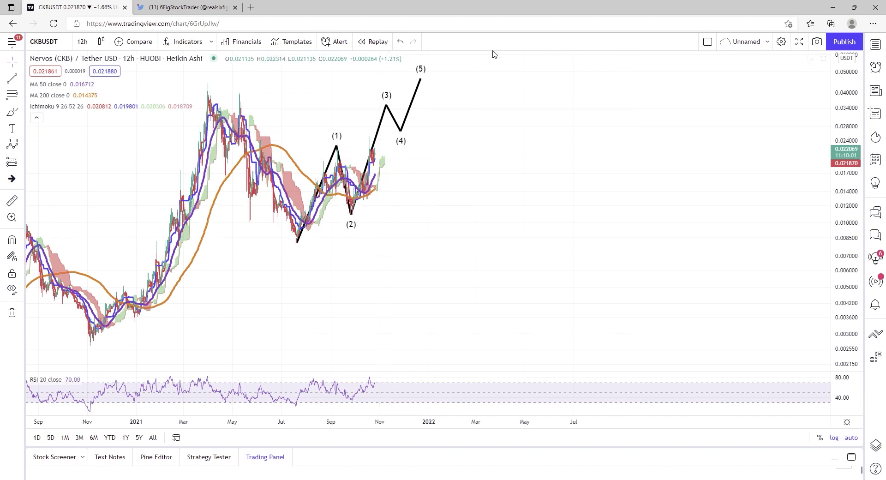
{"action": "scroll", "coordinate": [369, 227], "scroll_direction": "down", "scroll_amount": 1}
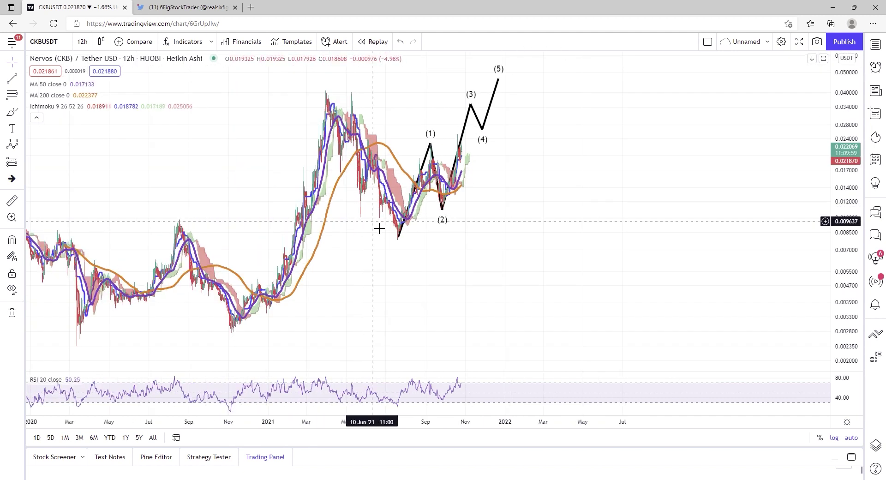
{"action": "scroll", "coordinate": [282, 234], "scroll_direction": "up", "scroll_amount": 2}
{"action": "scroll", "coordinate": [304, 239], "scroll_direction": "down", "scroll_amount": 2}
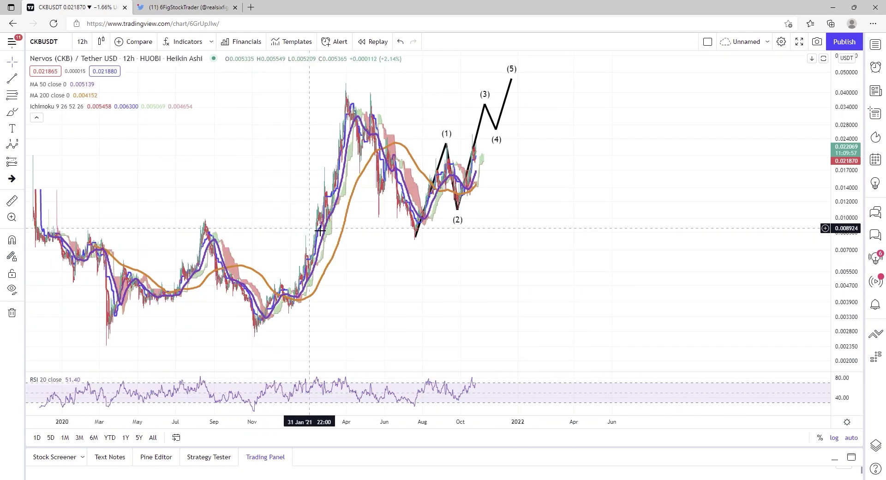
{"action": "scroll", "coordinate": [320, 229], "scroll_direction": "down", "scroll_amount": 2}
{"action": "scroll", "coordinate": [277, 235], "scroll_direction": "up", "scroll_amount": 2}
{"action": "scroll", "coordinate": [245, 241], "scroll_direction": "down", "scroll_amount": 2}
{"action": "scroll", "coordinate": [469, 230], "scroll_direction": "up", "scroll_amount": 1}
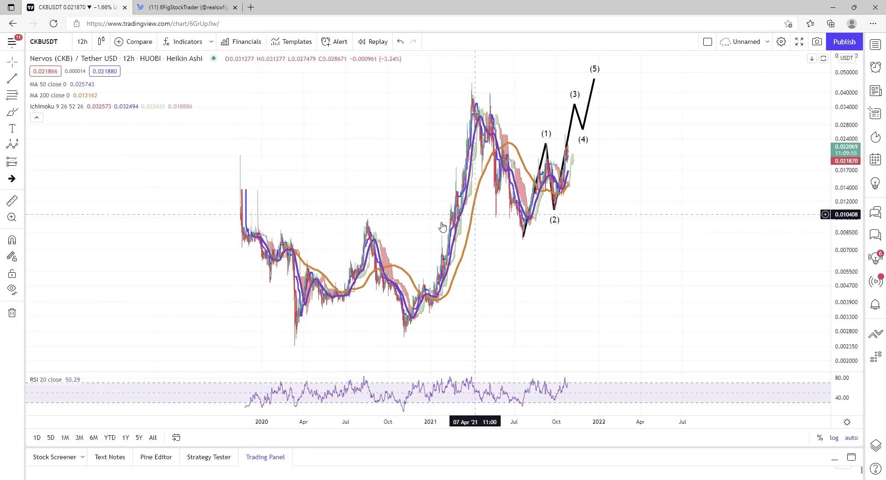
{"action": "scroll", "coordinate": [336, 223], "scroll_direction": "up", "scroll_amount": 3}
{"action": "left_click", "coordinate": [17, 61]}
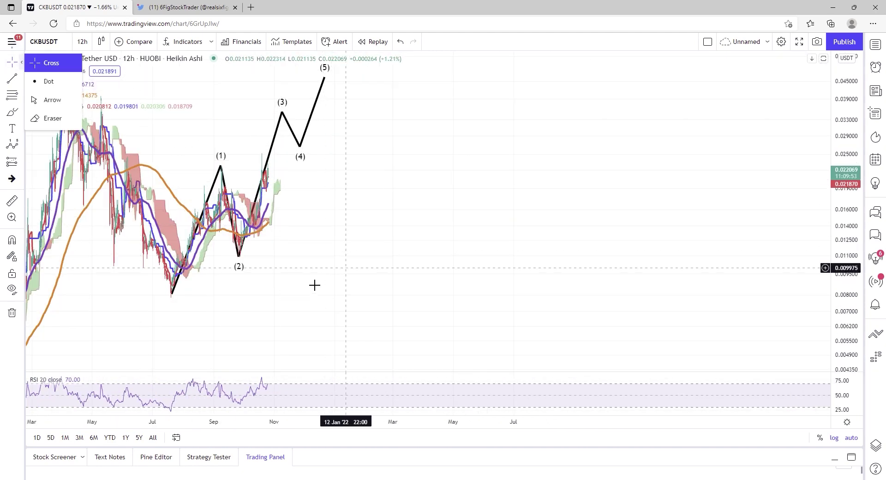
Step: Brush the decline from the May high to the mid-July low, circle that low, and undo both strokes
{"action": "scroll", "coordinate": [486, 269], "scroll_direction": "down", "scroll_amount": 3}
{"action": "scroll", "coordinate": [275, 222], "scroll_direction": "up", "scroll_amount": 3}
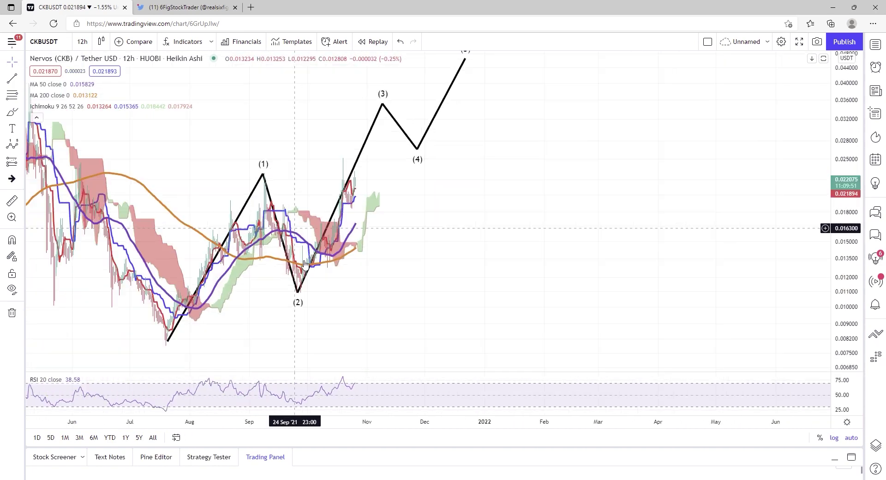
{"action": "left_click_drag", "start_coordinate": [386, 312], "coordinate": [582, 303]}
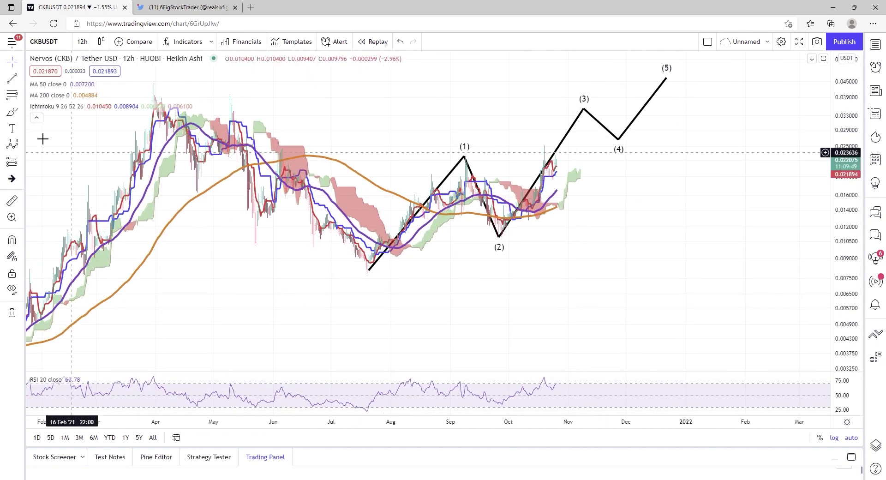
{"action": "left_click", "coordinate": [12, 111]}
{"action": "mouse_move", "coordinate": [230, 98]}
{"action": "left_mouse_down"}
{"action": "mouse_move", "coordinate": [253, 235]}
{"action": "mouse_move", "coordinate": [286, 167]}
{"action": "mouse_move", "coordinate": [361, 265]}
{"action": "left_mouse_up"}
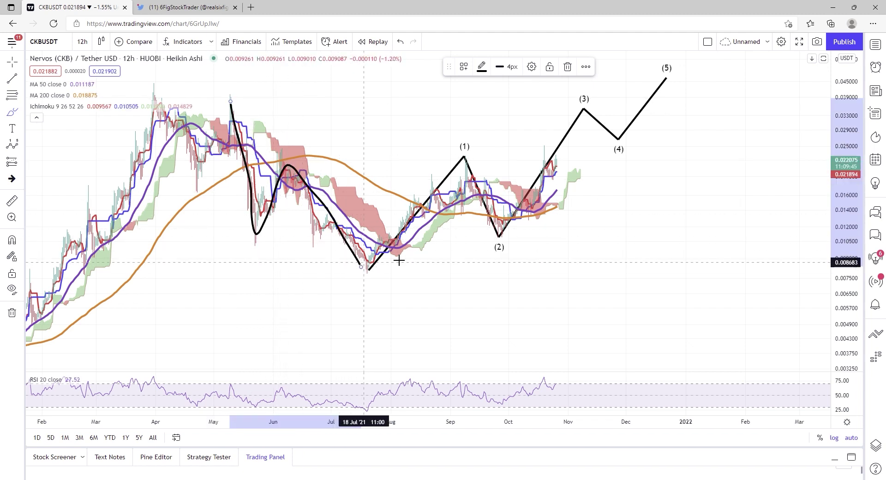
{"action": "left_click_drag", "start_coordinate": [364, 205], "coordinate": [401, 229]}
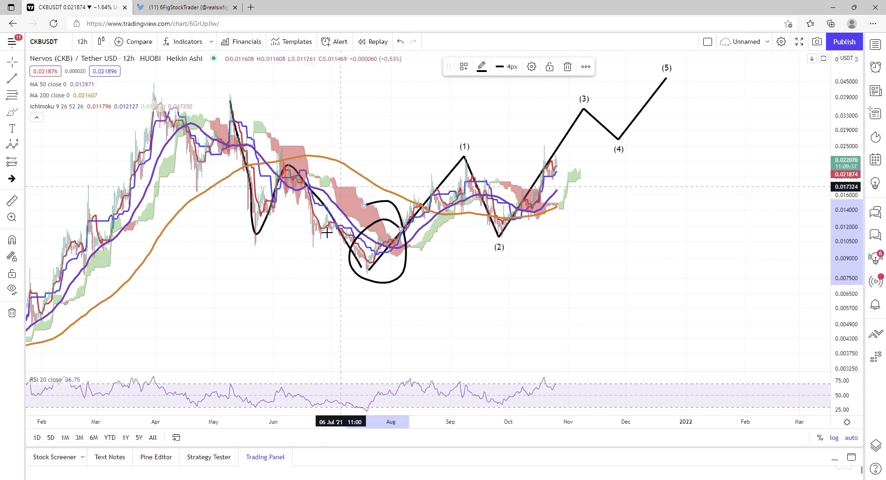
{"action": "key", "text": "ctrl+z"}
{"action": "key", "text": "ctrl+z"}
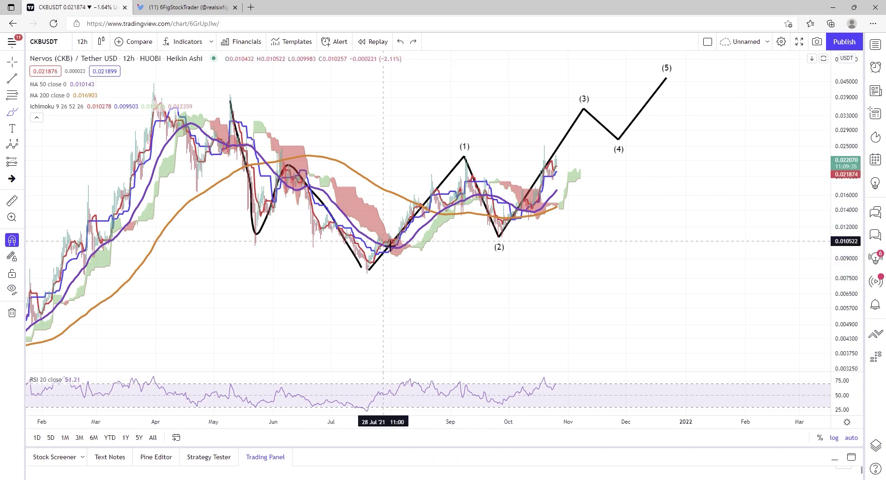
Step: Brush a curve from the June high through the July low, September peak and late-September low to the October highs, and undo it
{"action": "mouse_move", "coordinate": [289, 169]}
{"action": "left_mouse_down"}
{"action": "mouse_move", "coordinate": [322, 241]}
{"action": "mouse_move", "coordinate": [415, 210]}
{"action": "mouse_move", "coordinate": [479, 208]}
{"action": "mouse_move", "coordinate": [558, 164]}
{"action": "left_mouse_up"}
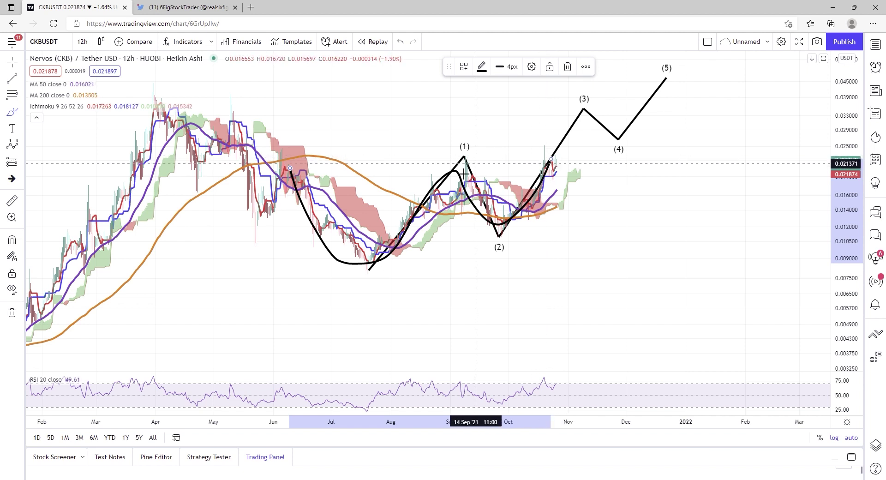
{"action": "key", "text": "ctrl+z"}
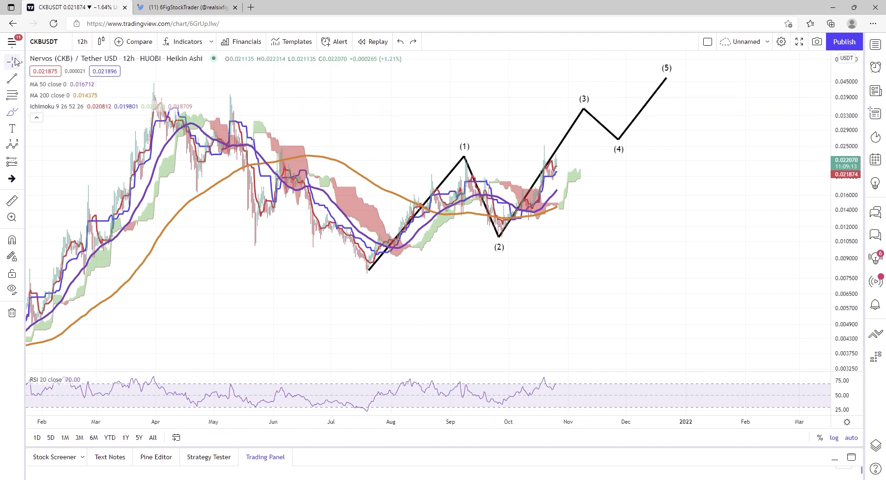
Step: Raise wave points 3 and 4 to 0.044499 and 0.028784, and point 5 above 0.05 in mid-December 2021
{"action": "left_click", "coordinate": [584, 109]}
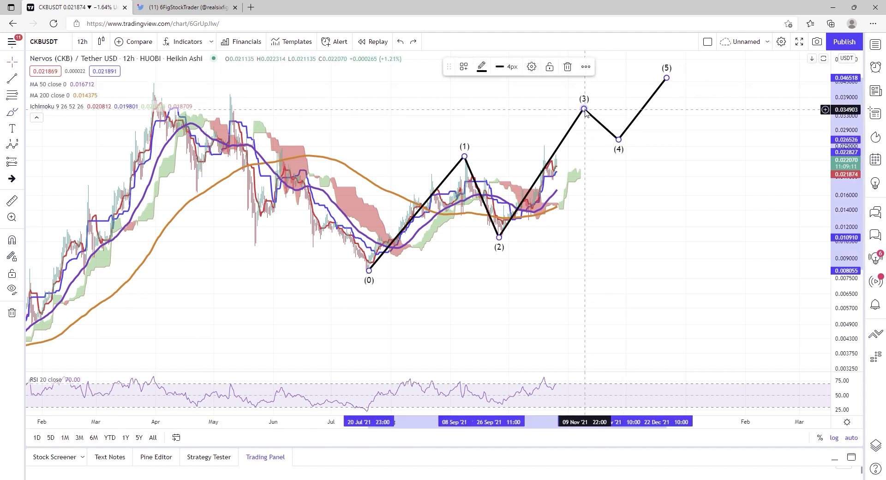
{"action": "mouse_move", "coordinate": [584, 109]}
{"action": "left_mouse_down"}
{"action": "mouse_move", "coordinate": [583, 76]}
{"action": "mouse_move", "coordinate": [582, 84]}
{"action": "left_mouse_up"}
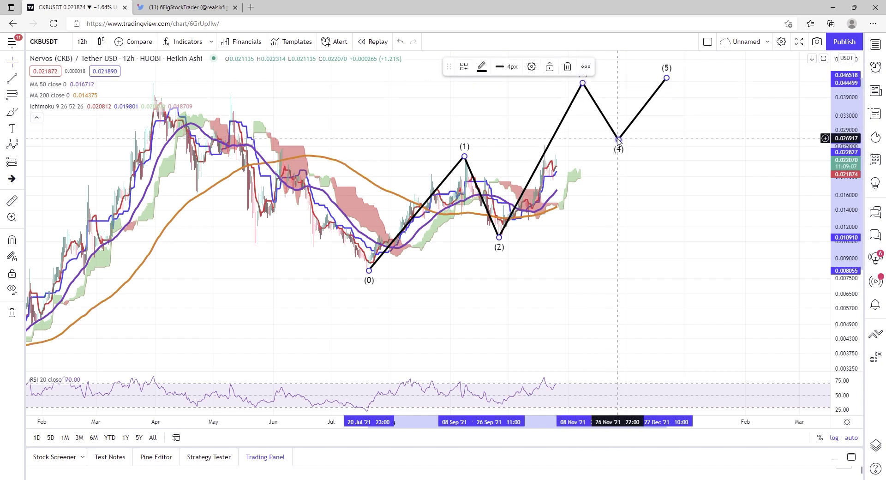
{"action": "left_click_drag", "start_coordinate": [618, 139], "coordinate": [617, 131]}
{"action": "mouse_move", "coordinate": [666, 78]}
{"action": "left_mouse_down"}
{"action": "mouse_move", "coordinate": [660, 51]}
{"action": "mouse_move", "coordinate": [652, 53]}
{"action": "left_mouse_up"}
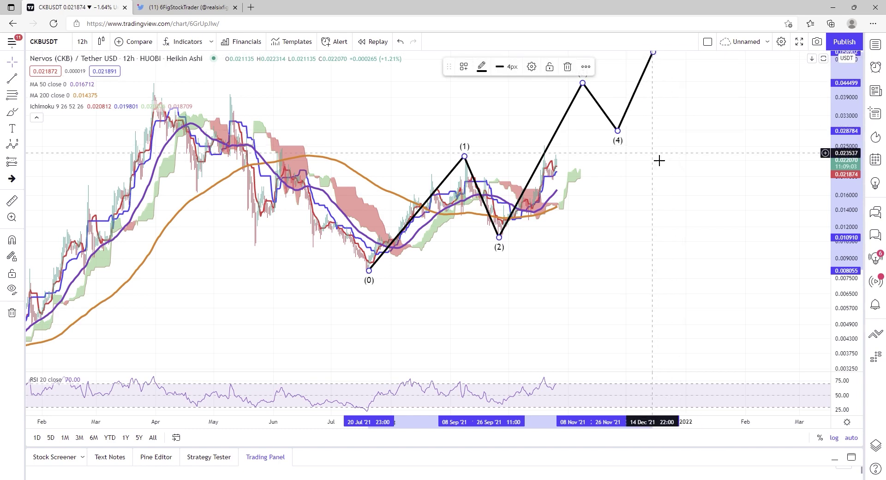
{"action": "scroll", "coordinate": [643, 198], "scroll_direction": "down", "scroll_amount": 3}
{"action": "scroll", "coordinate": [606, 251], "scroll_direction": "up", "scroll_amount": 5}
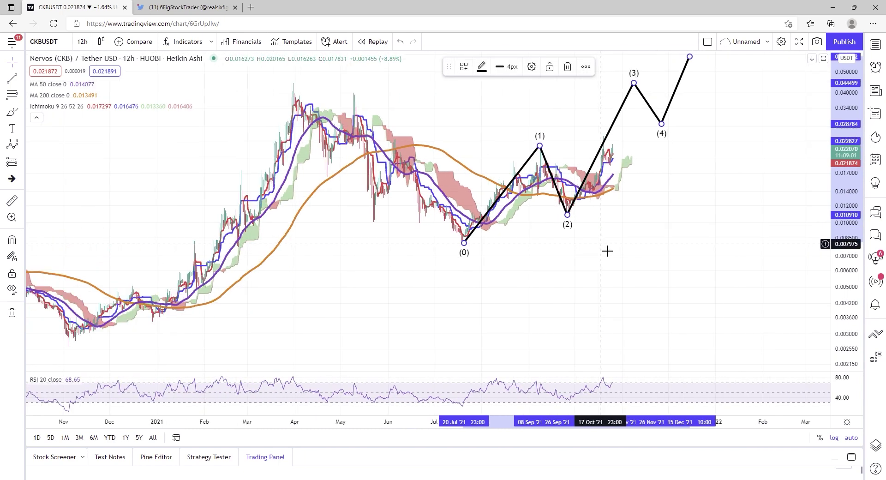